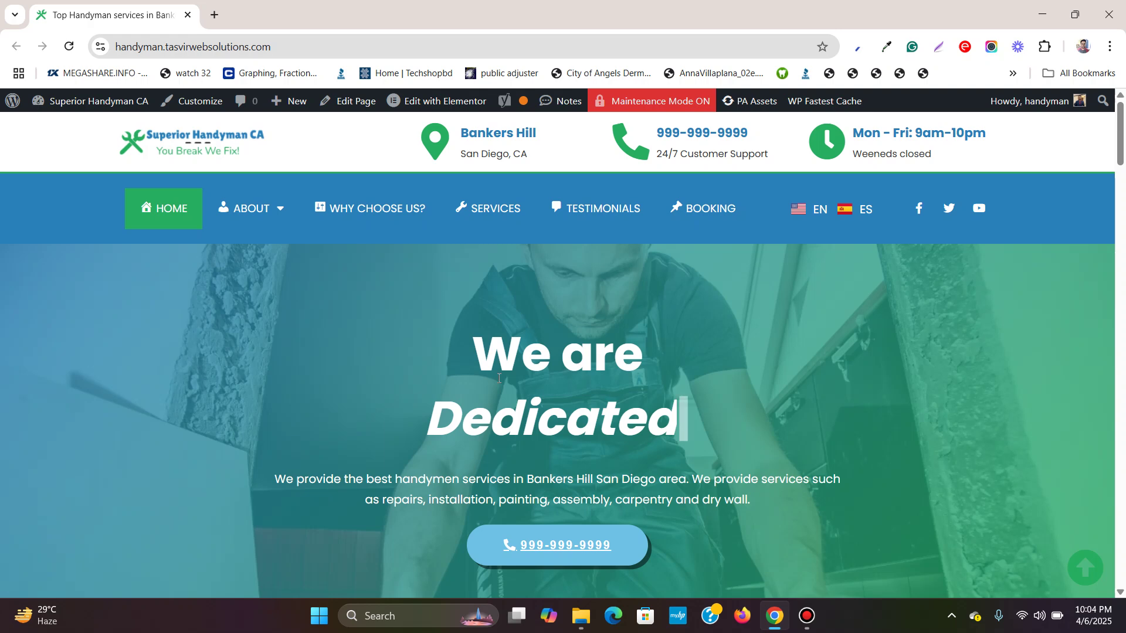
# Step: Open the site's WordPress dashboard in a new tab and show the list of all pages
pyautogui.moveTo(89, 107)
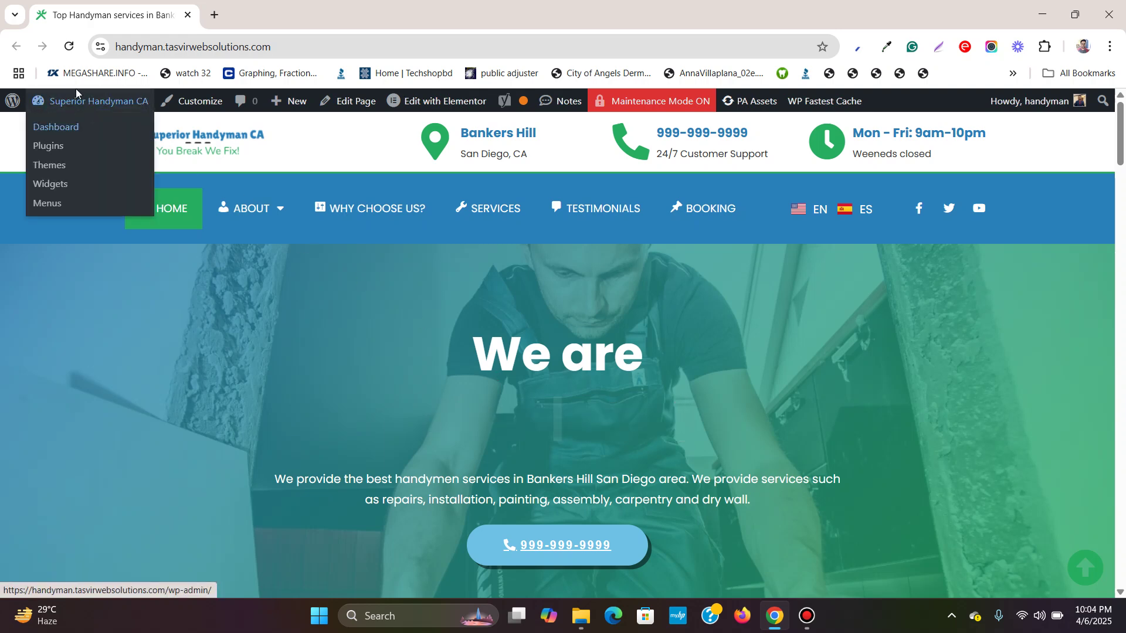
pyautogui.rightClick(65, 127)
pyautogui.click(117, 143)
pyautogui.click(267, 6)
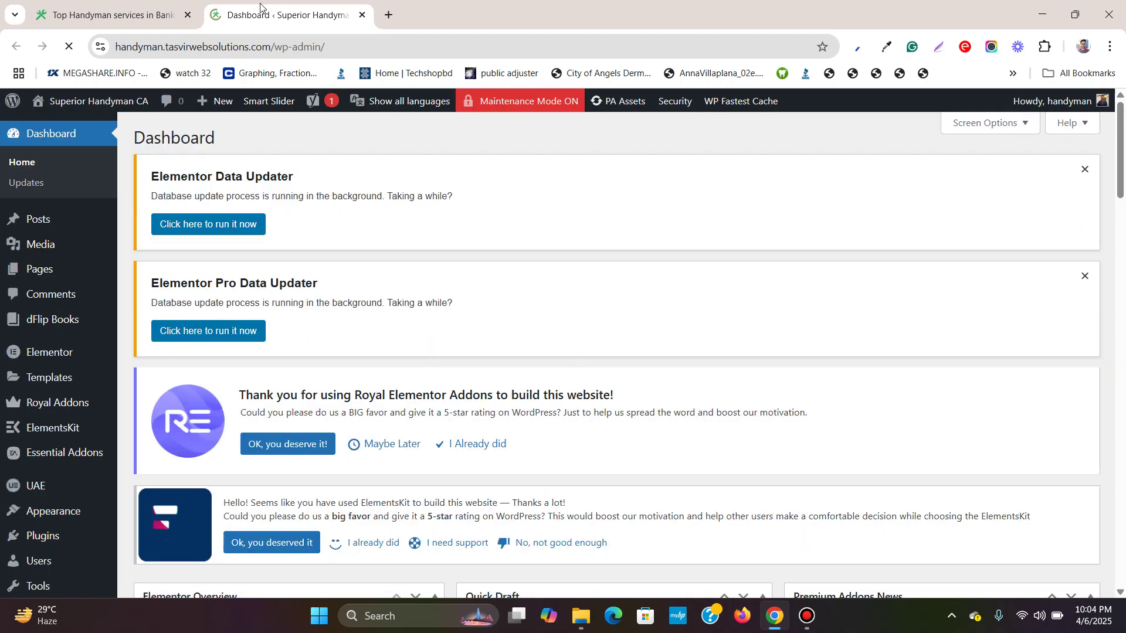
pyautogui.moveTo(49, 278)
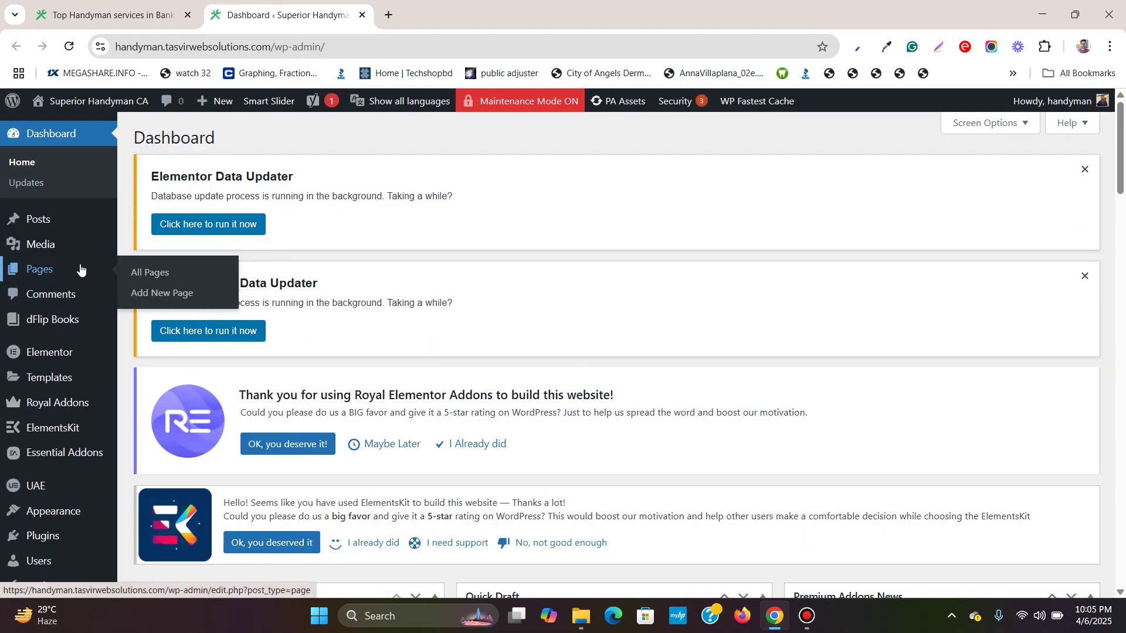
pyautogui.click(155, 273)
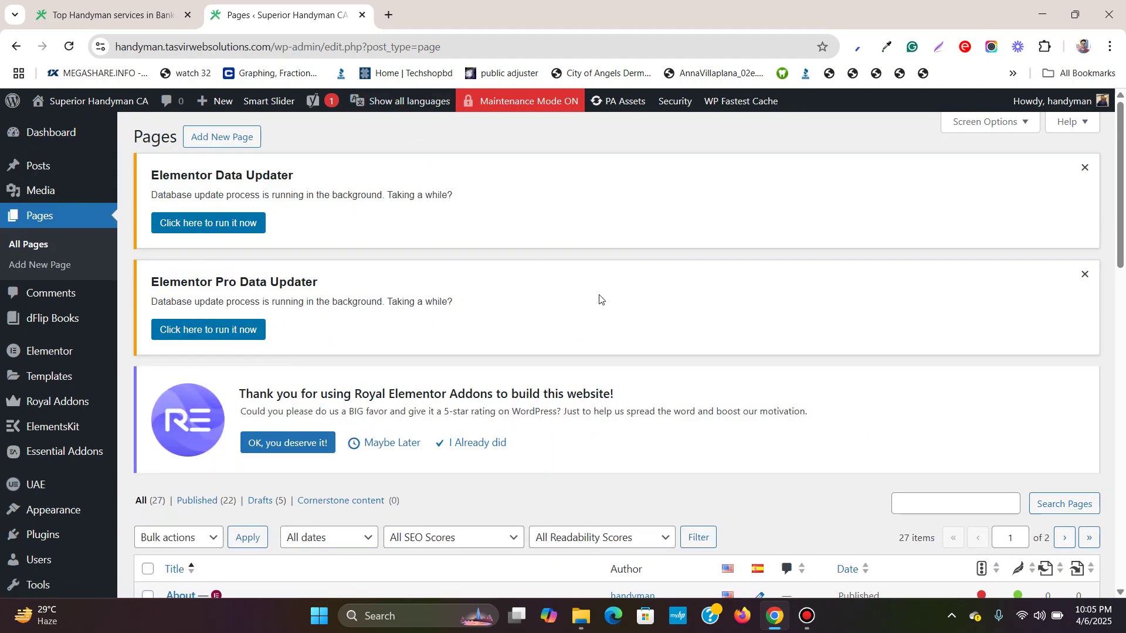
# Step: Look through the list of pages to see which ones exist on the site
pyautogui.scroll(-5, 598, 297)
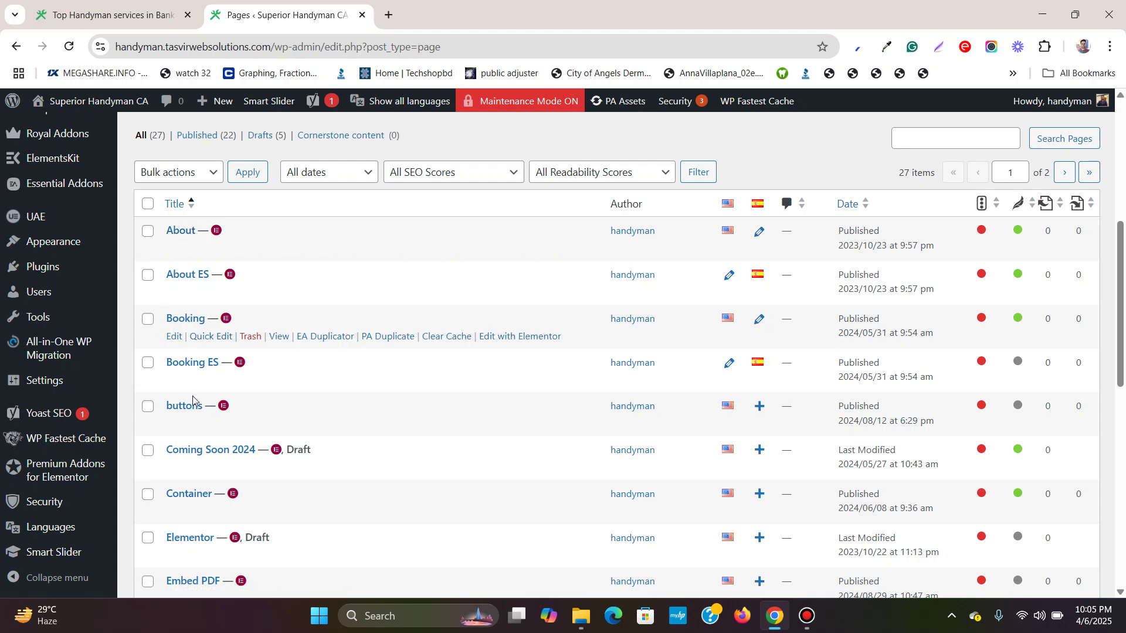
pyautogui.scroll(-1, 205, 390)
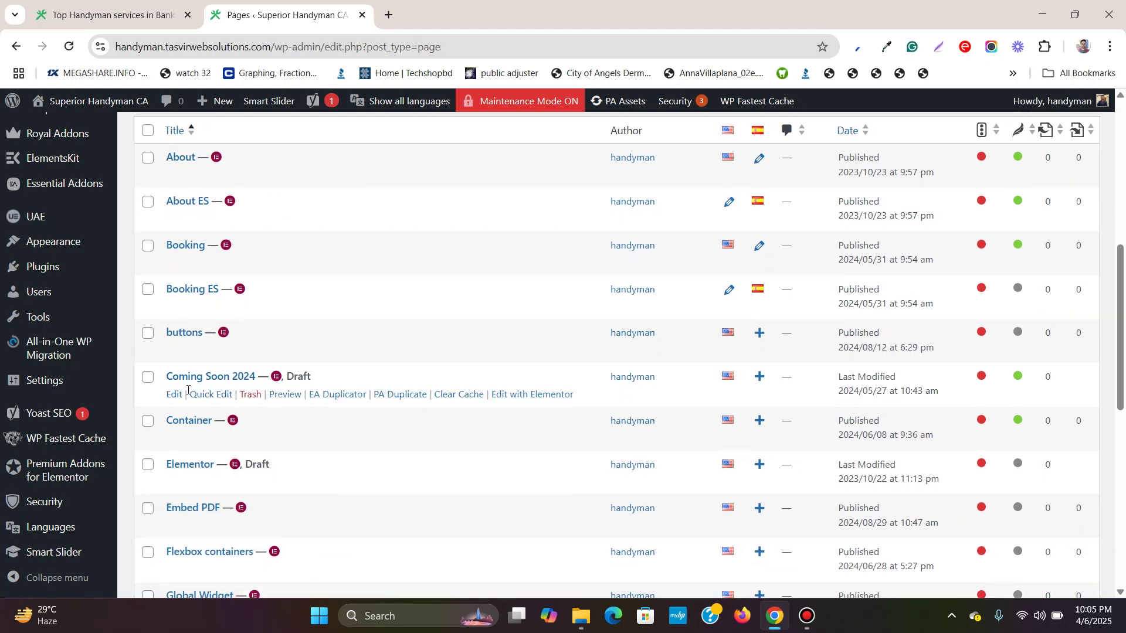
pyautogui.scroll(-2, 199, 387)
pyautogui.scroll(-2, 220, 333)
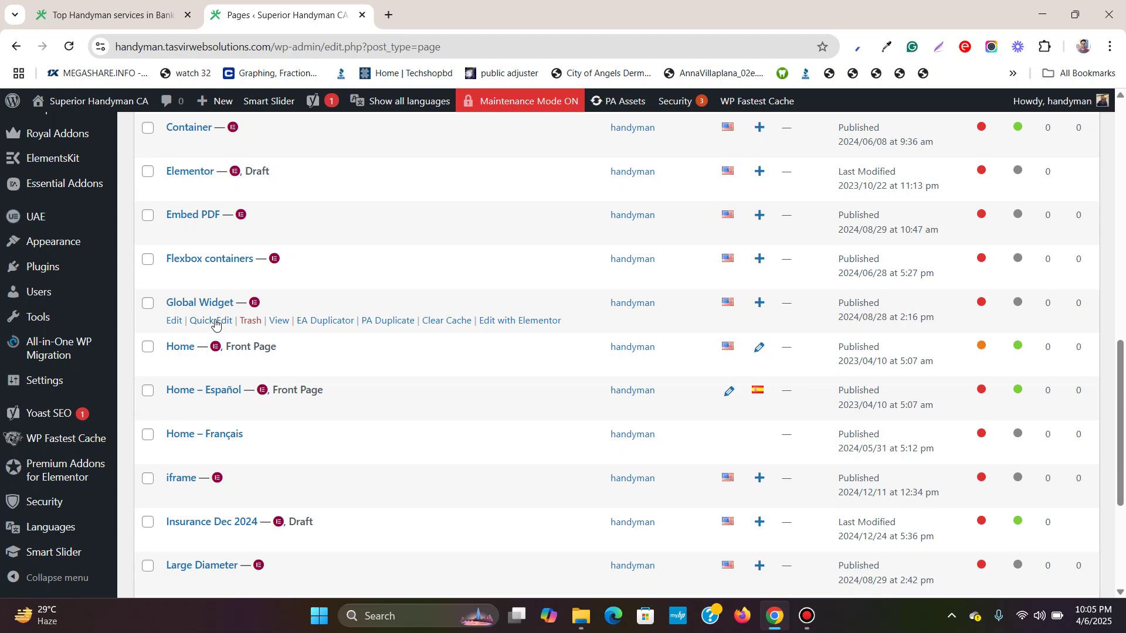
pyautogui.scroll(-1, 200, 334)
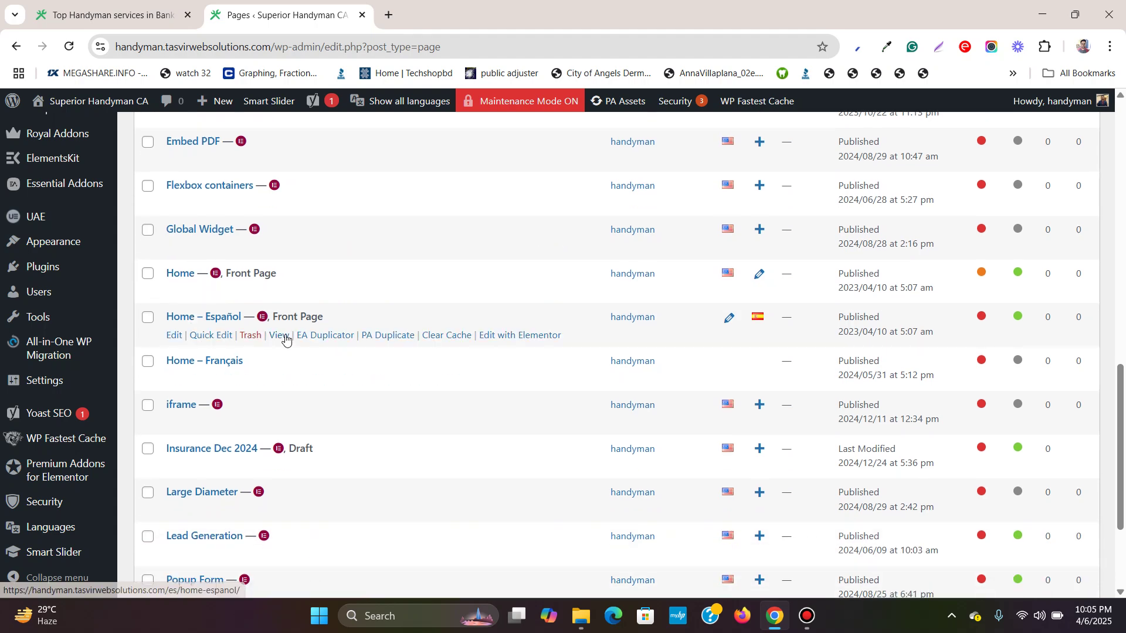
pyautogui.scroll(5, 284, 339)
pyautogui.scroll(4, 235, 328)
pyautogui.scroll(-1, 188, 320)
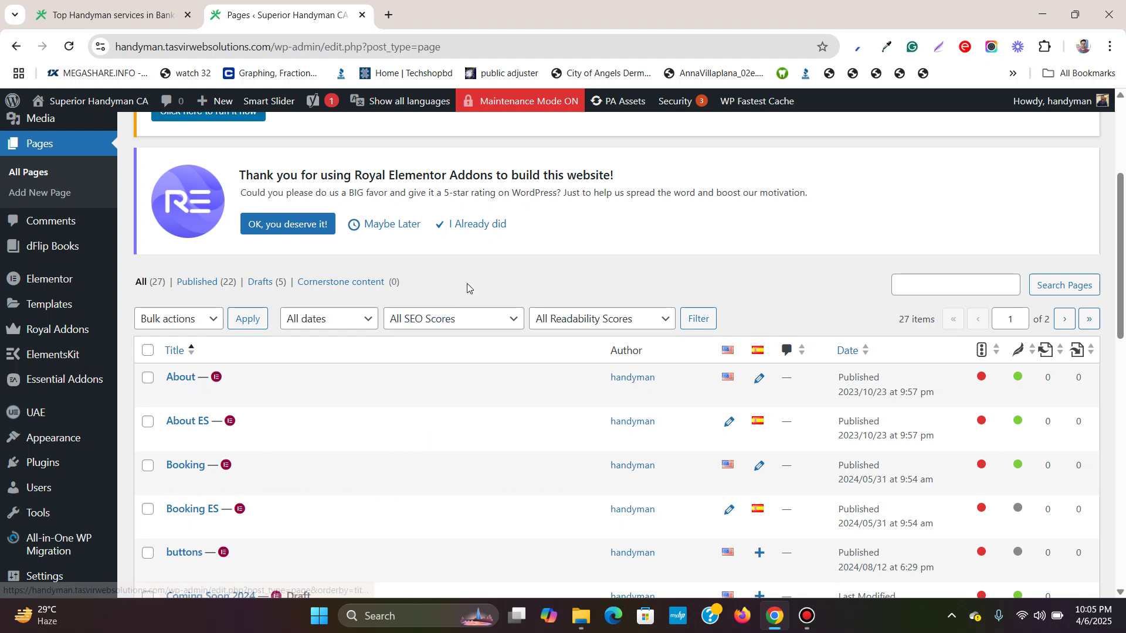
# Step: Return to the website's home page and open it for editing with Elementor in a new tab
pyautogui.click(135, 6)
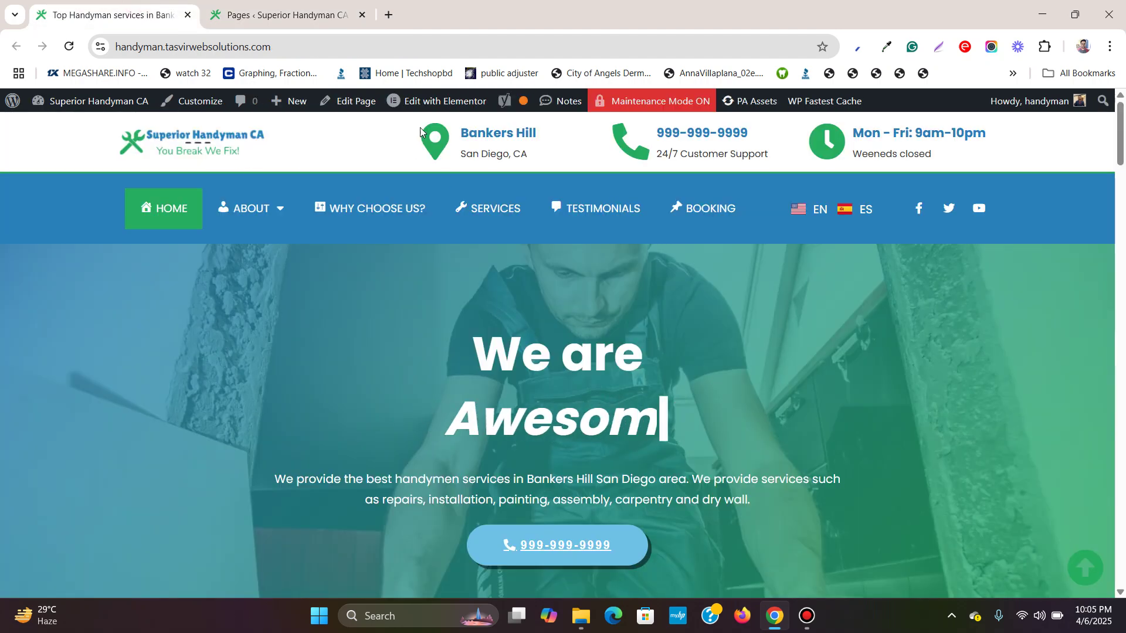
pyautogui.rightClick(427, 105)
pyautogui.click(465, 121)
pyautogui.click(508, 24)
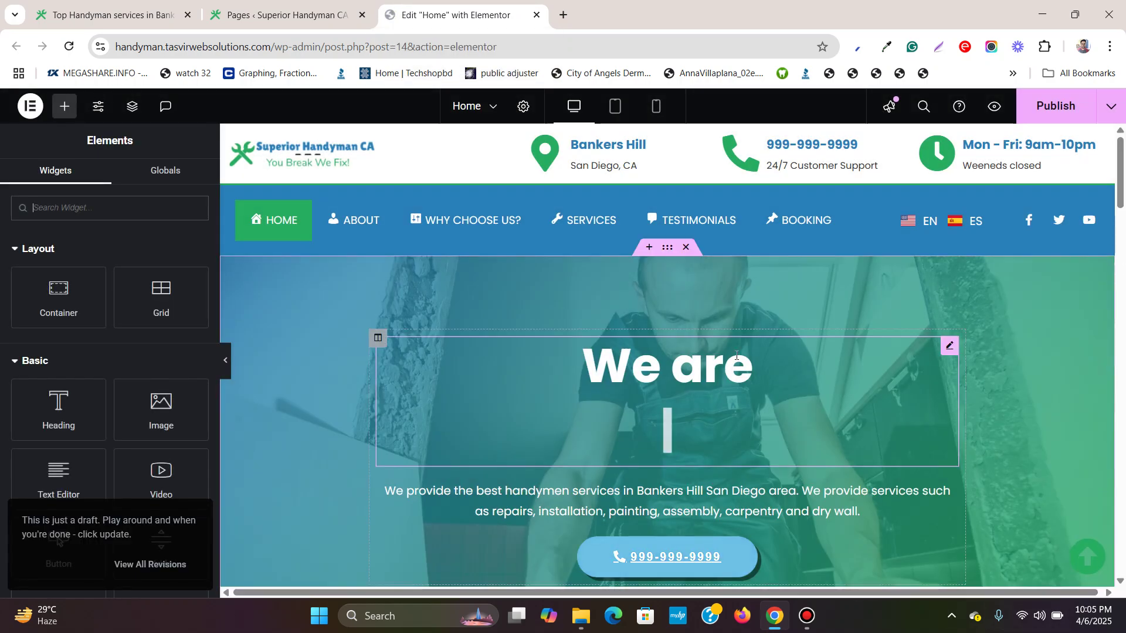
# Step: Add a Button widget between the yellow carousel and the orange event banner on the Home page
pyautogui.scroll(-10, 733, 360)
pyautogui.scroll(8, 740, 352)
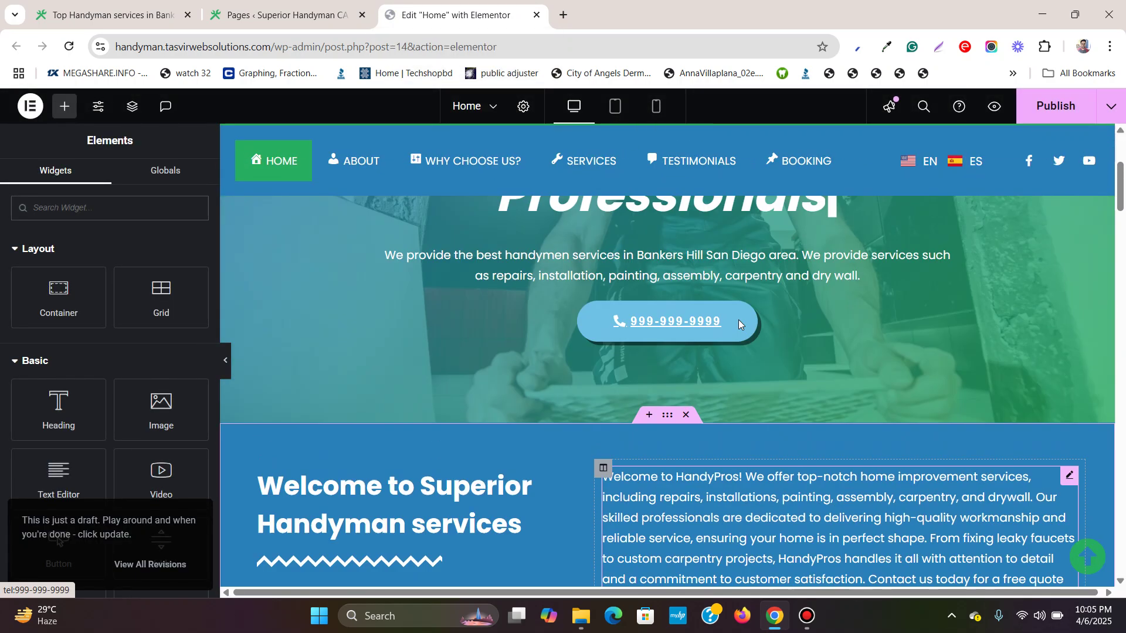
pyautogui.scroll(-14, 734, 288)
pyautogui.scroll(2, 732, 287)
pyautogui.scroll(-1, 731, 284)
pyautogui.scroll(1, 730, 284)
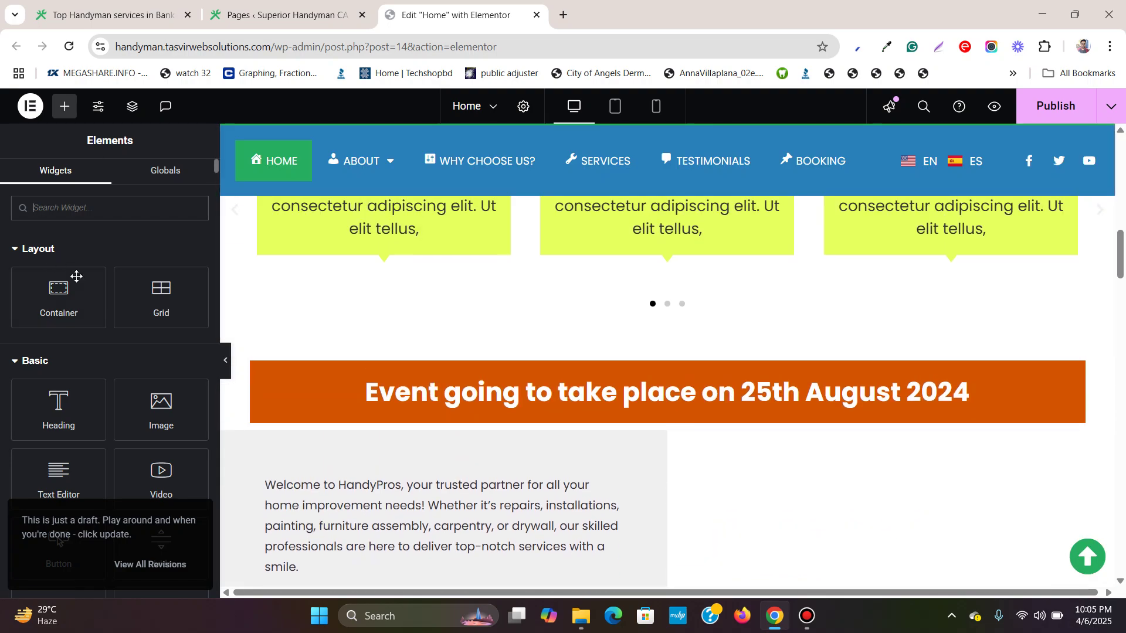
pyautogui.scroll(-3, 85, 286)
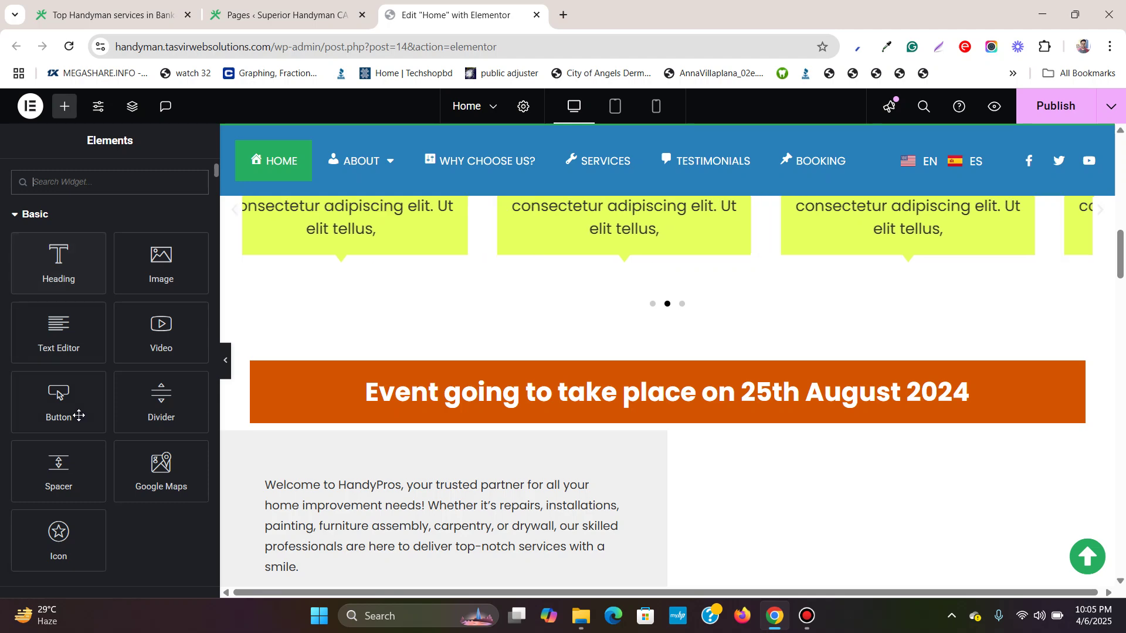
pyautogui.moveTo(71, 420); pyautogui.dragTo(706, 309)
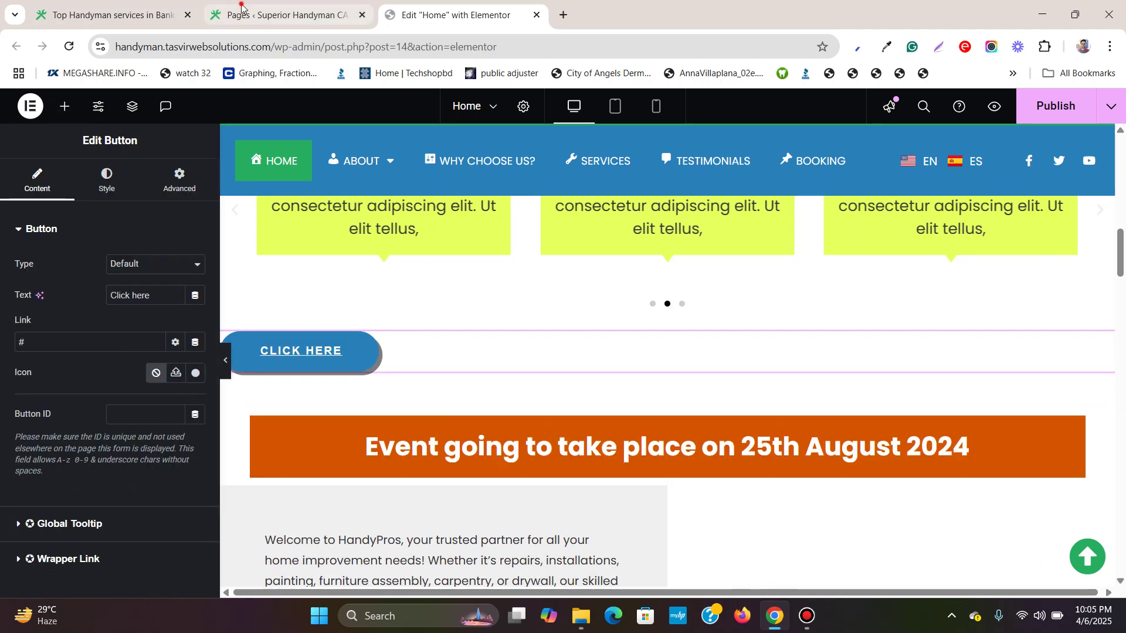
# Step: Check the pages list briefly and set the new button's position to centre
pyautogui.click(281, 14)
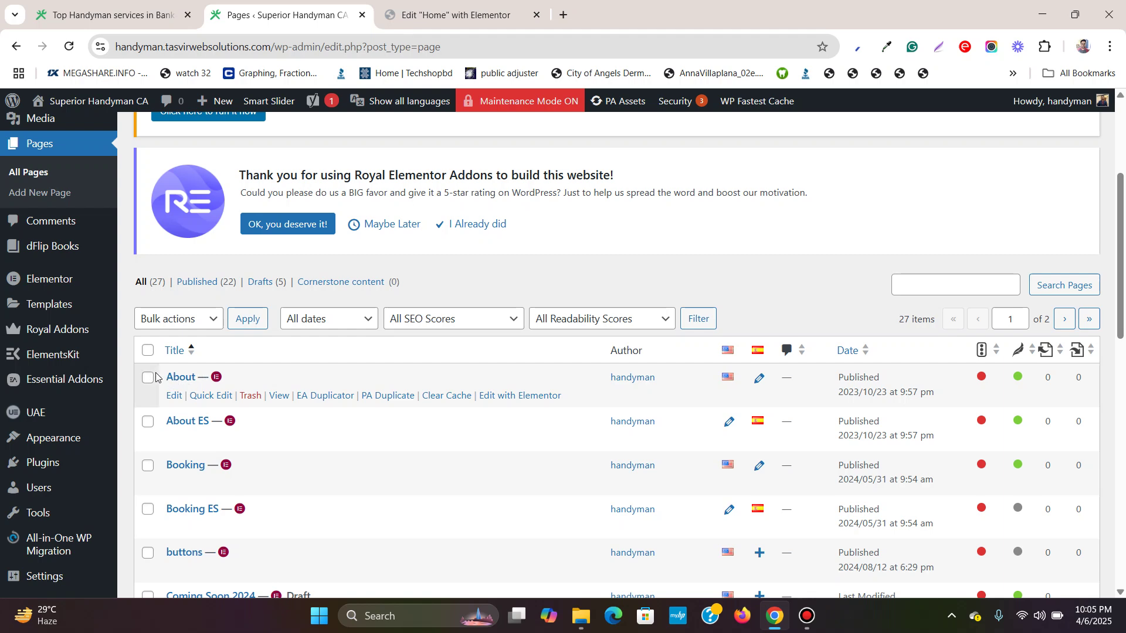
pyautogui.click(455, 14)
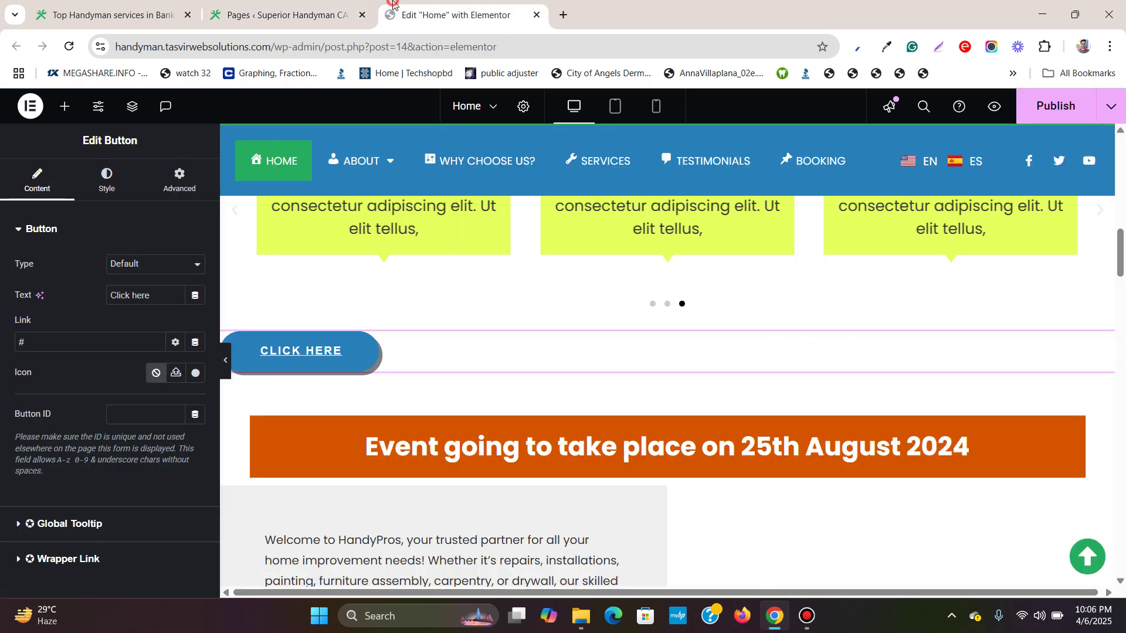
pyautogui.click(119, 194)
pyautogui.click(156, 264)
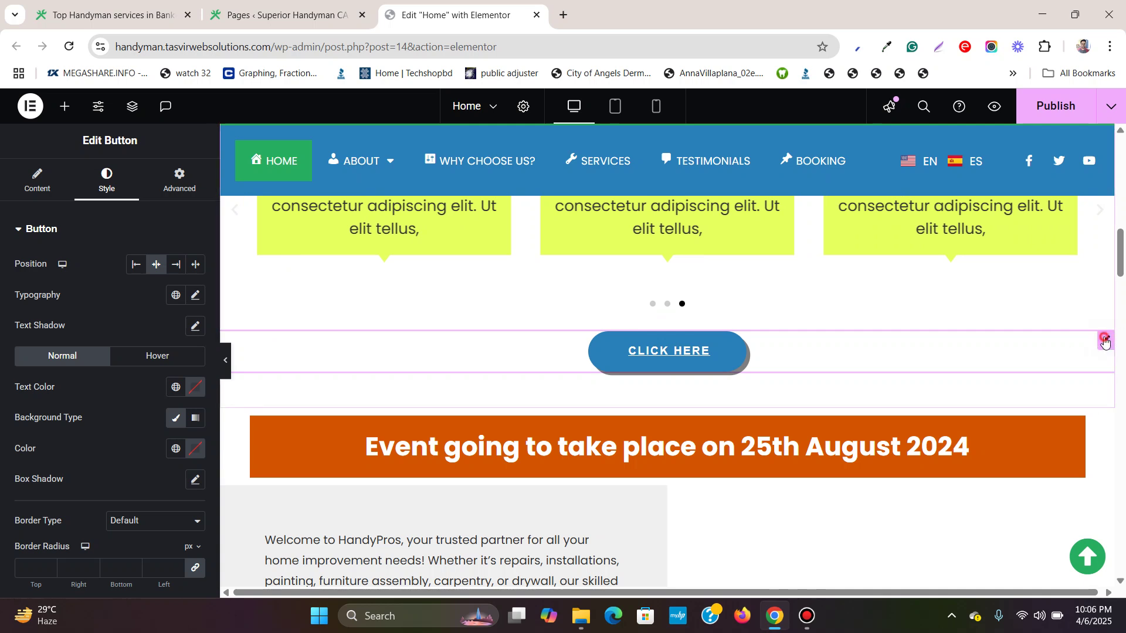
# Step: Change the centred button's text to "About Us"
pyautogui.click(37, 179)
pyautogui.doubleClick(164, 294)
pyautogui.hotkey('ctrl', 'a')
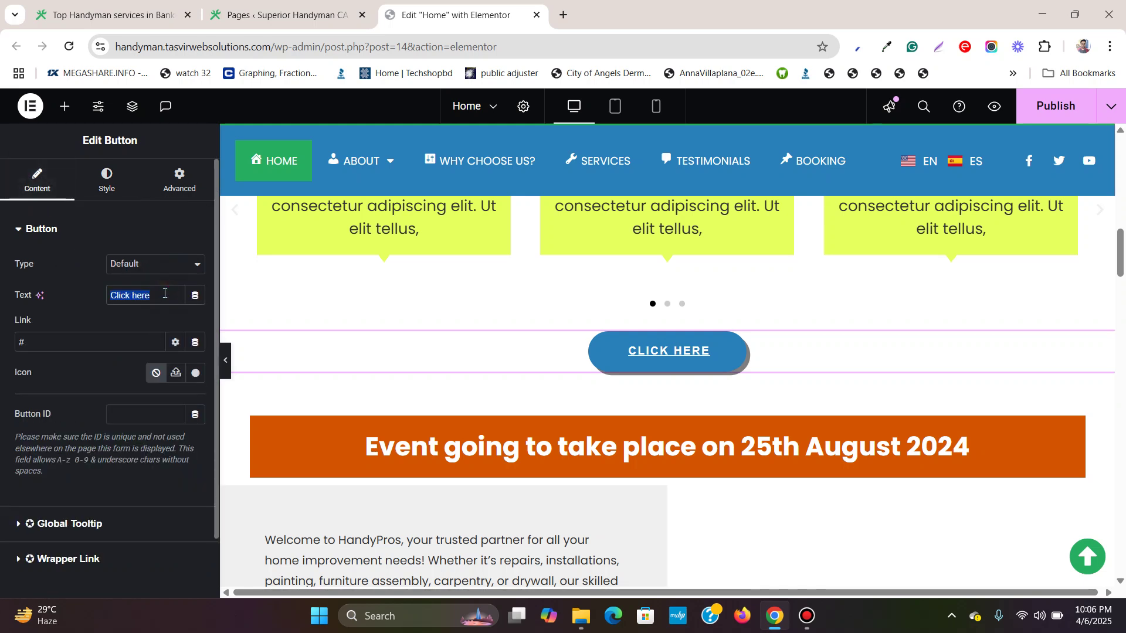
pyautogui.write('A')
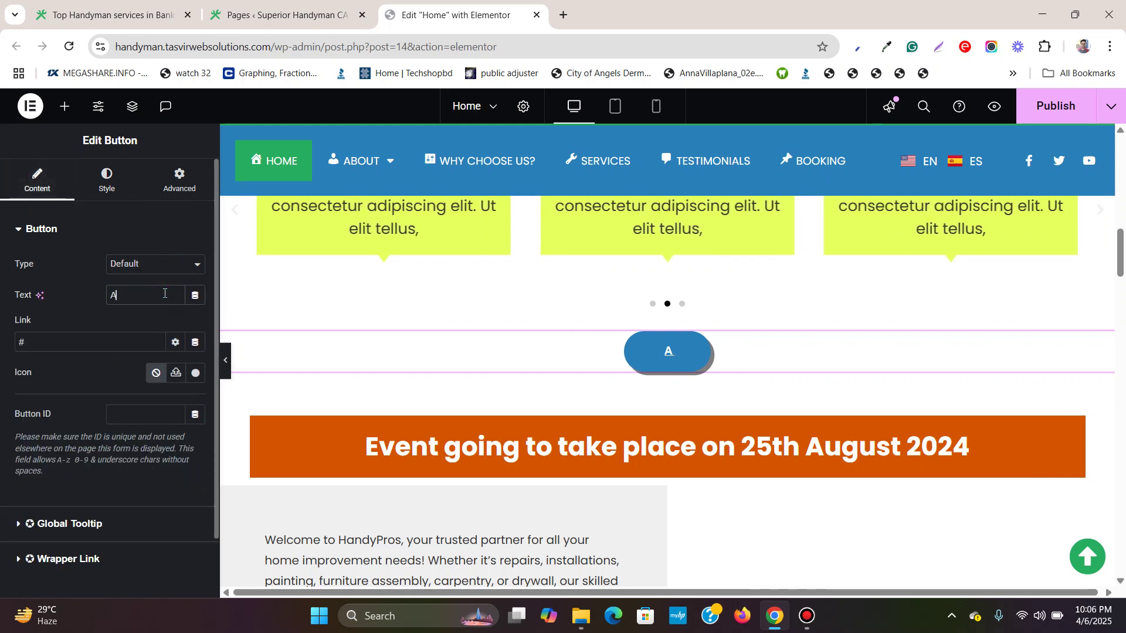
pyautogui.write('bout Us')
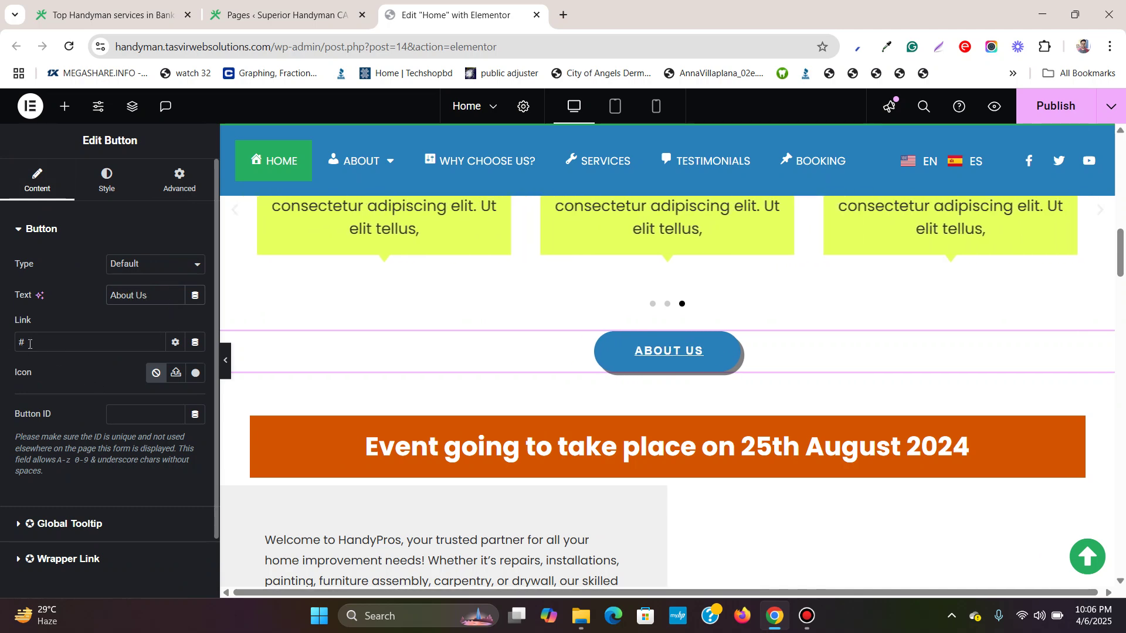
# Step: Check the About page in the pages list and link the About Us button to it by searching for "about"
pyautogui.click(276, 12)
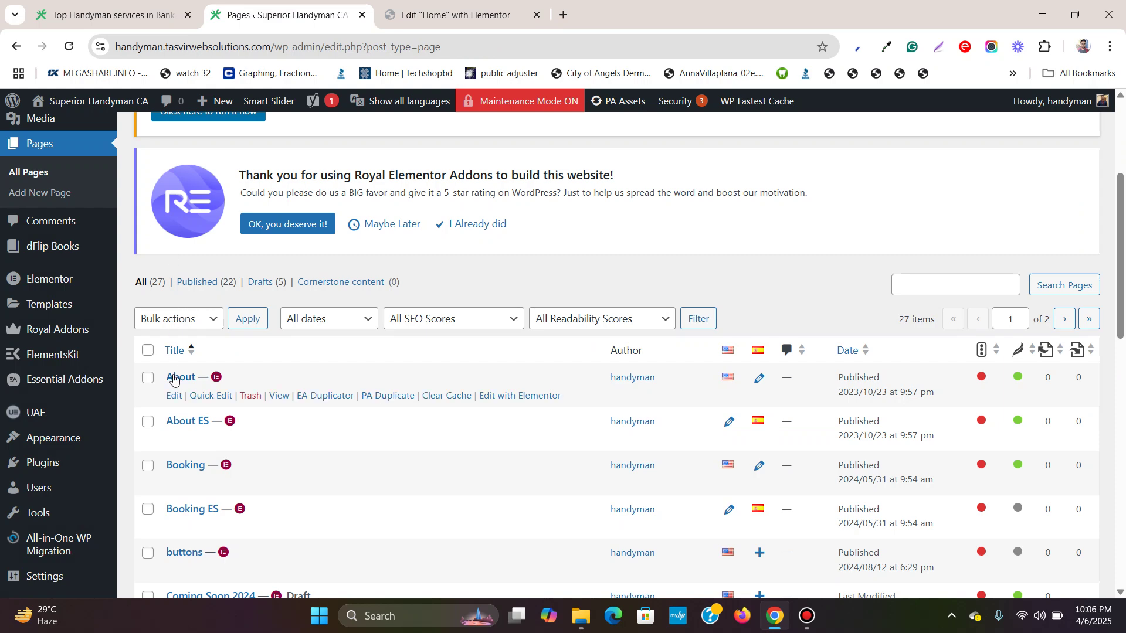
pyautogui.hotkey('ctrl', 'Tab')
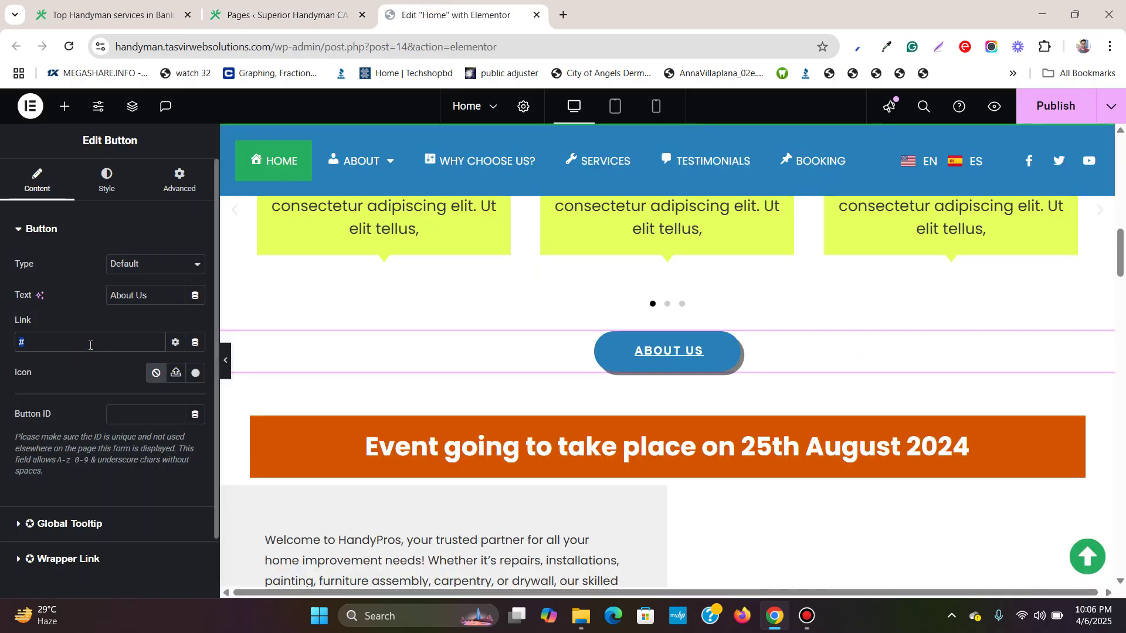
pyautogui.press('BackSpace')
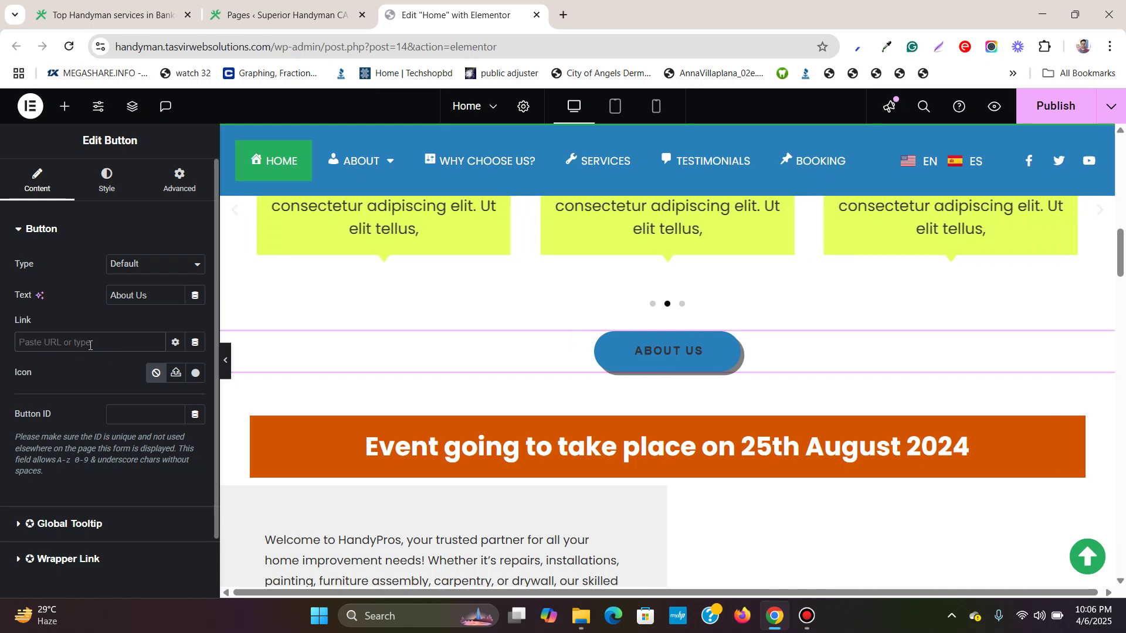
pyautogui.write('about')
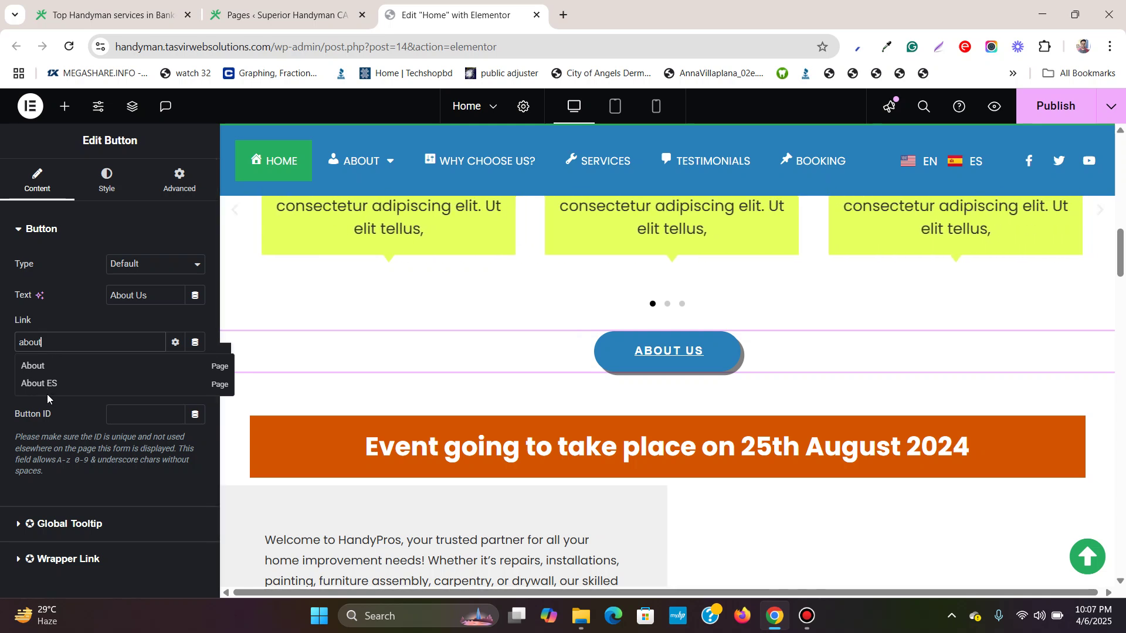
pyautogui.click(39, 368)
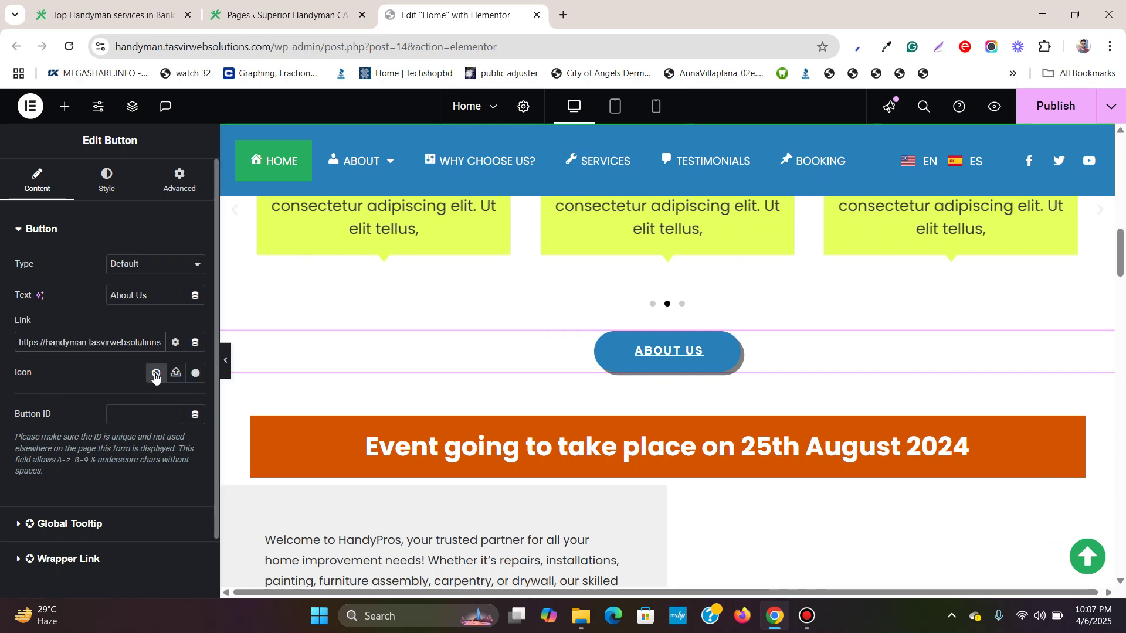
# Step: Add a second Button widget directly below the About Us button and set its text to "Book Us"
pyautogui.click(64, 107)
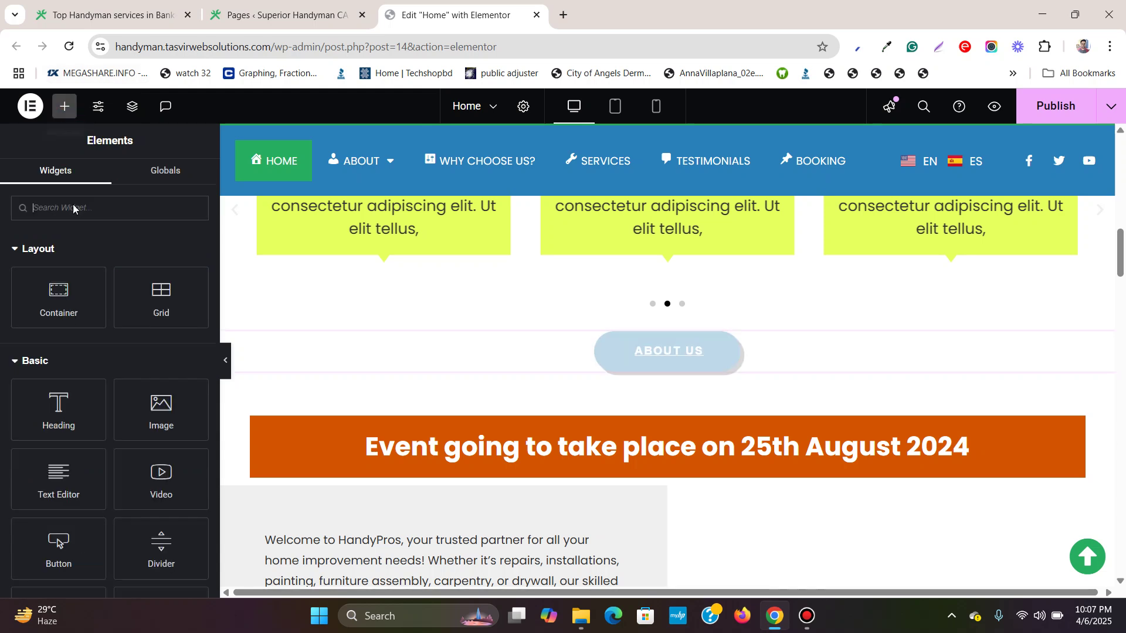
pyautogui.scroll(-2, 77, 410)
pyautogui.moveTo(77, 487); pyautogui.dragTo(714, 380)
pyautogui.tripleClick(153, 295)
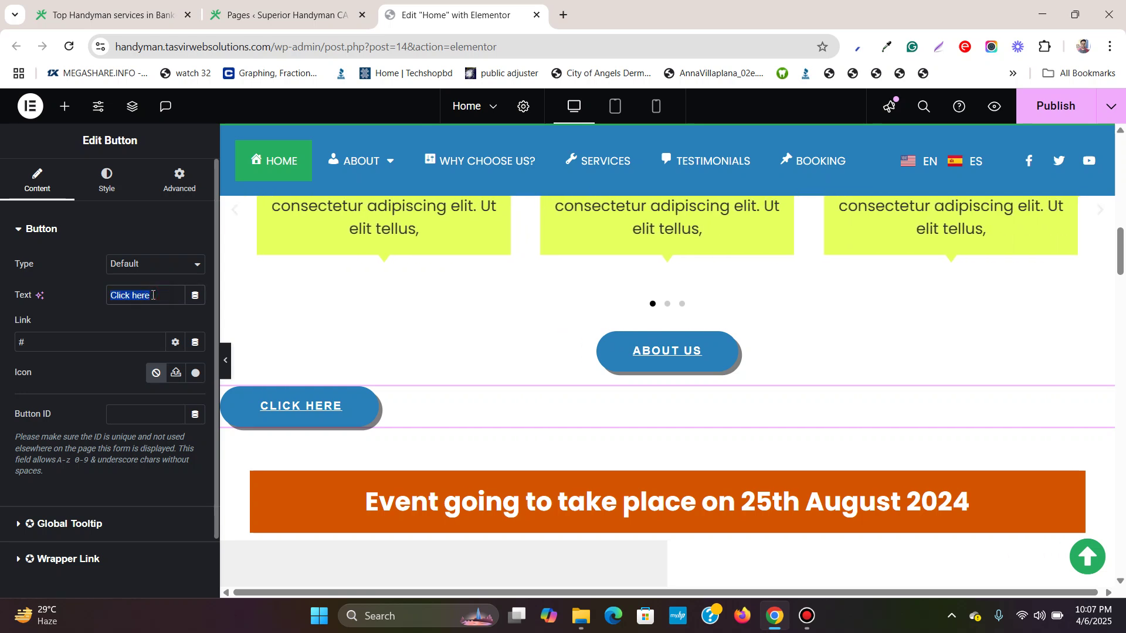
pyautogui.write('B')
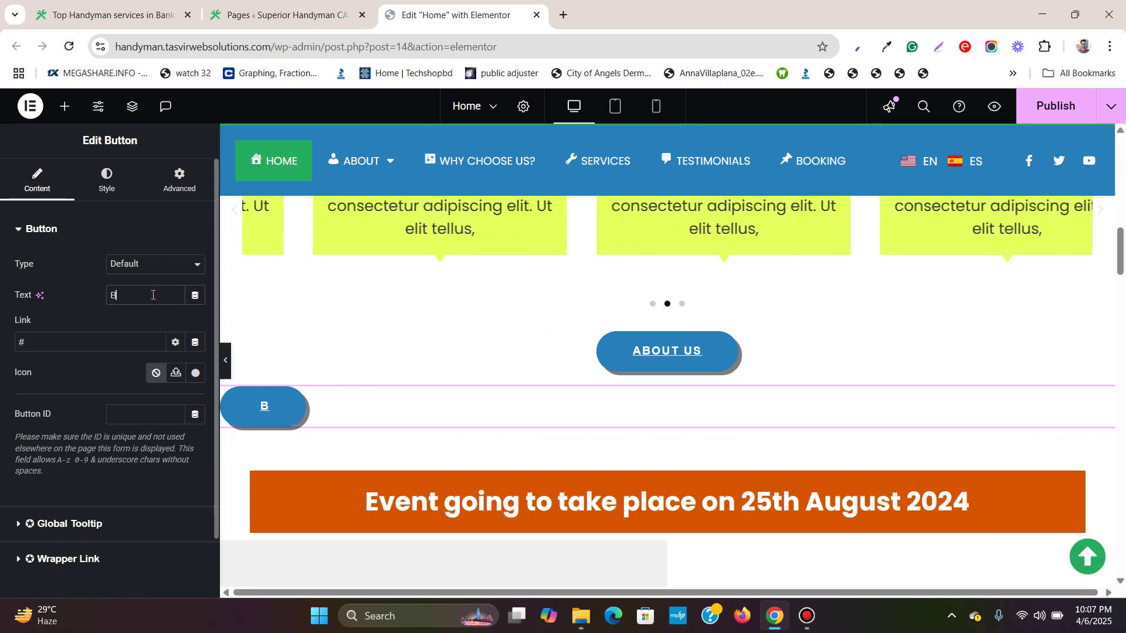
pyautogui.write('ook Us')
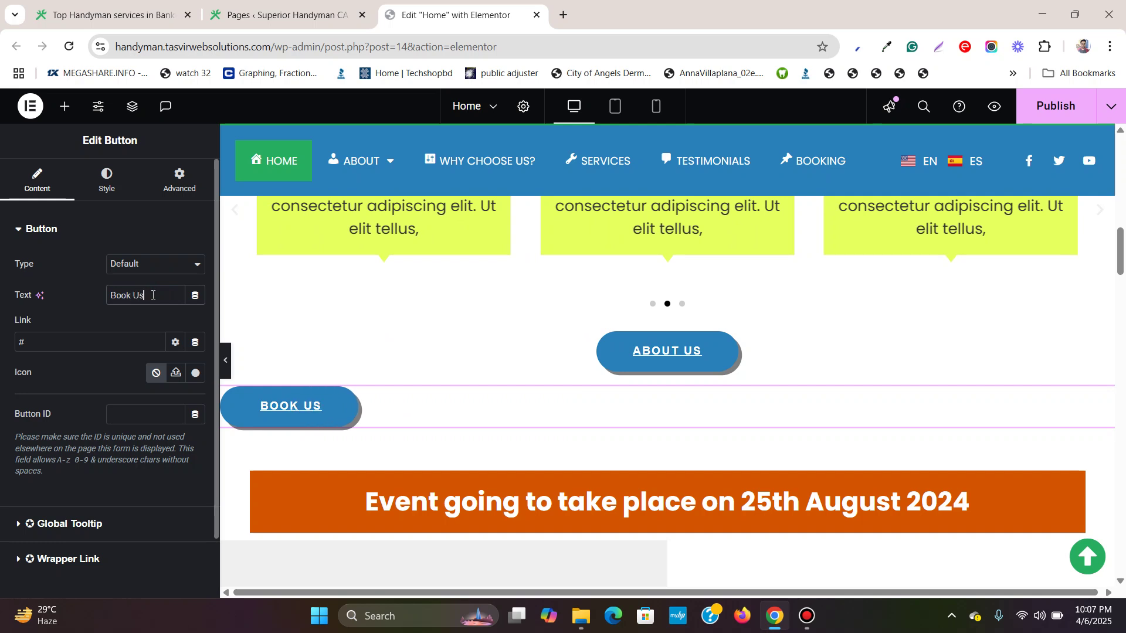
# Step: Replace the Book Us button's placeholder link with the Booking page, found by searching for "book"
pyautogui.doubleClick(92, 346)
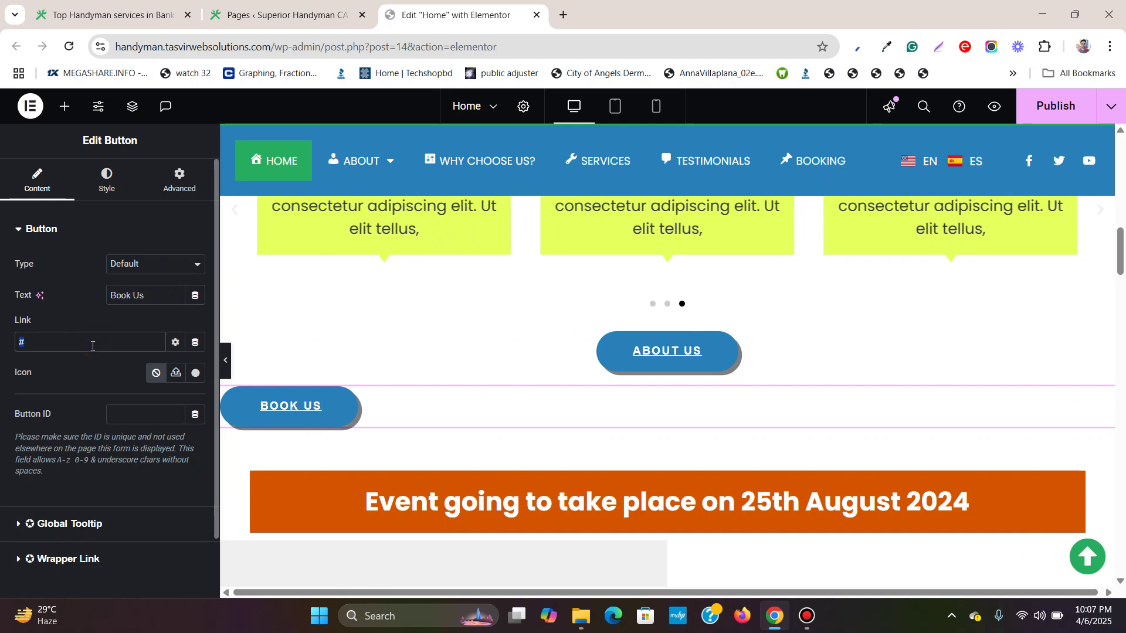
pyautogui.press('BackSpace')
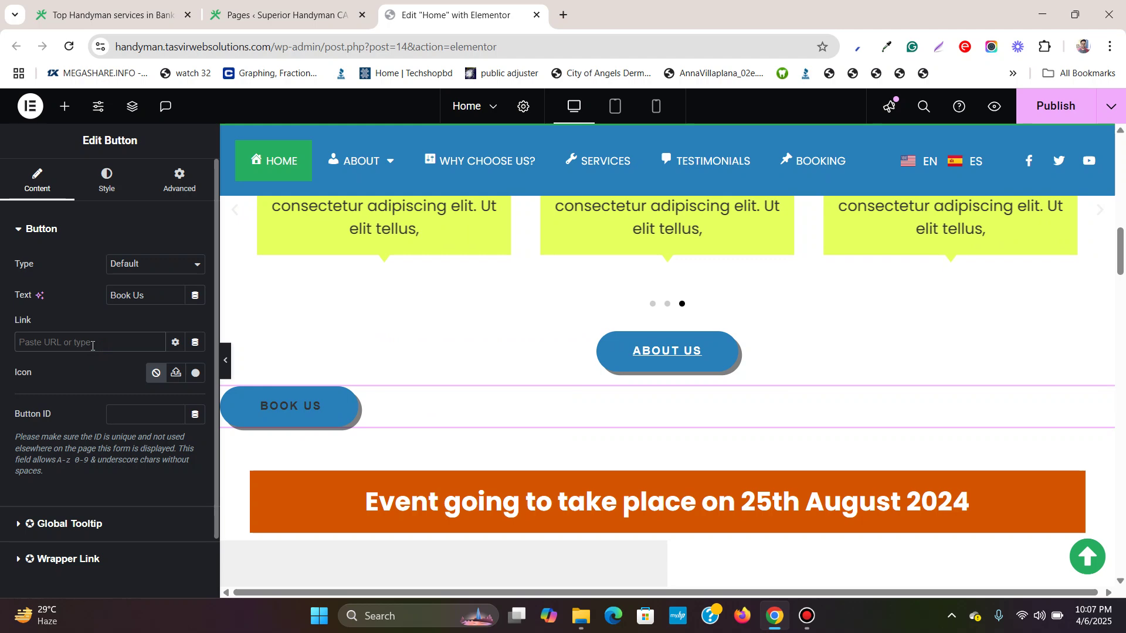
pyautogui.write('book')
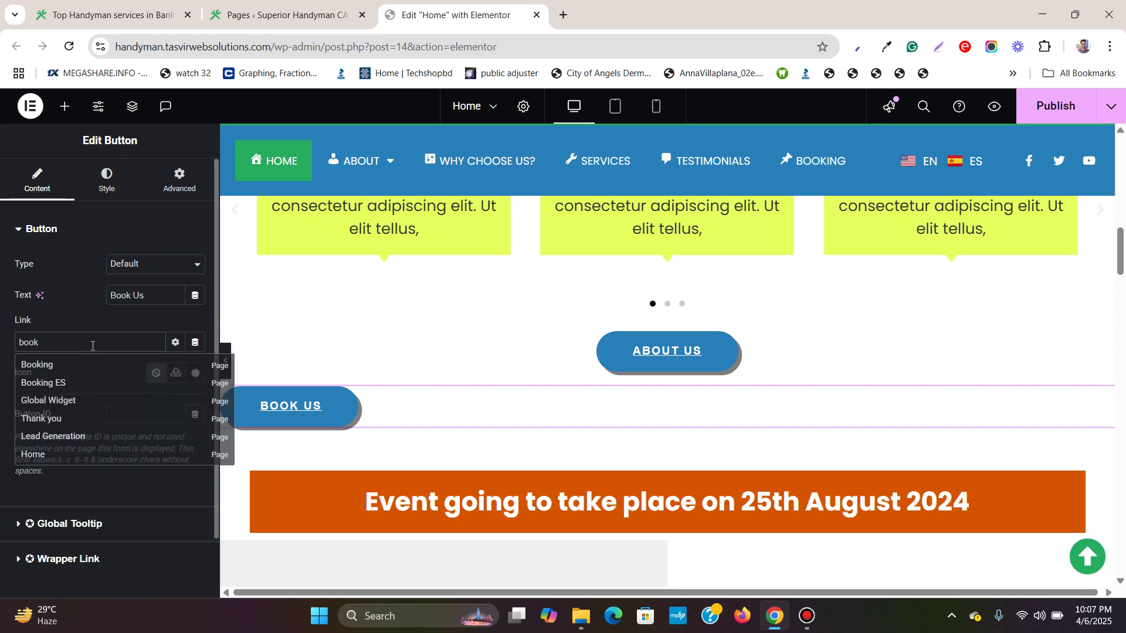
pyautogui.click(60, 372)
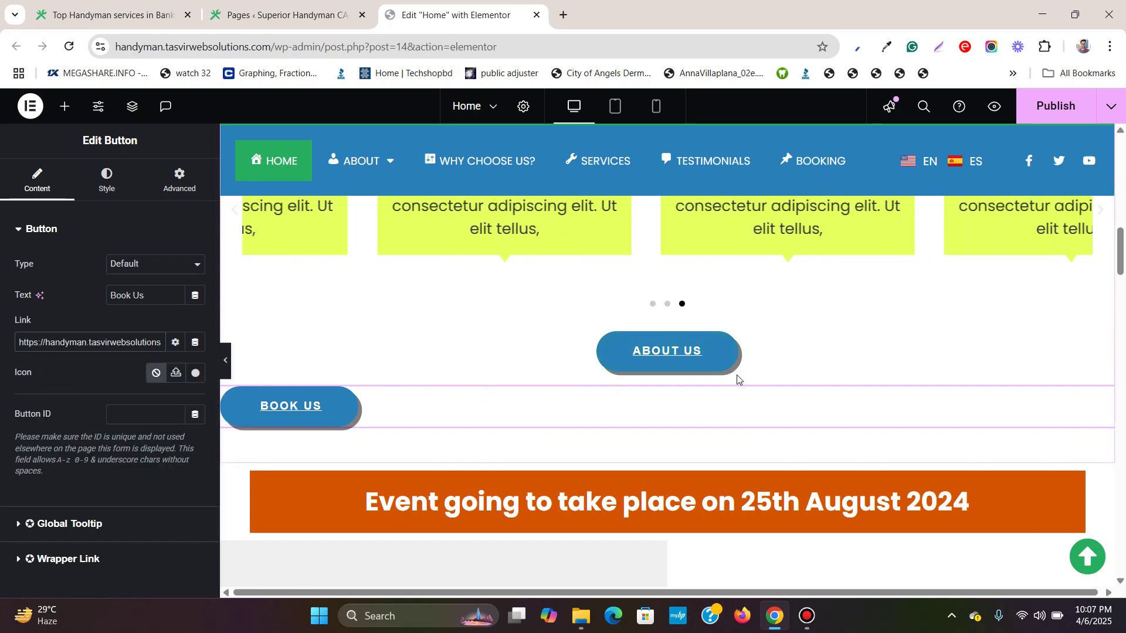
# Step: Centre the Book Us button horizontally beneath the About Us button
pyautogui.click(107, 188)
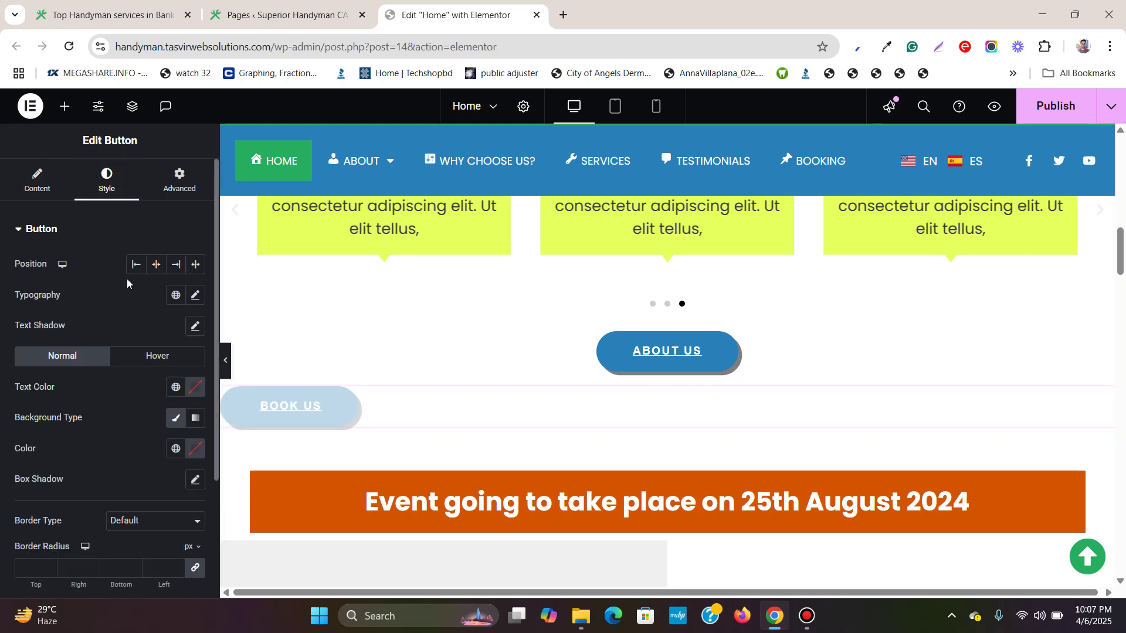
pyautogui.click(156, 264)
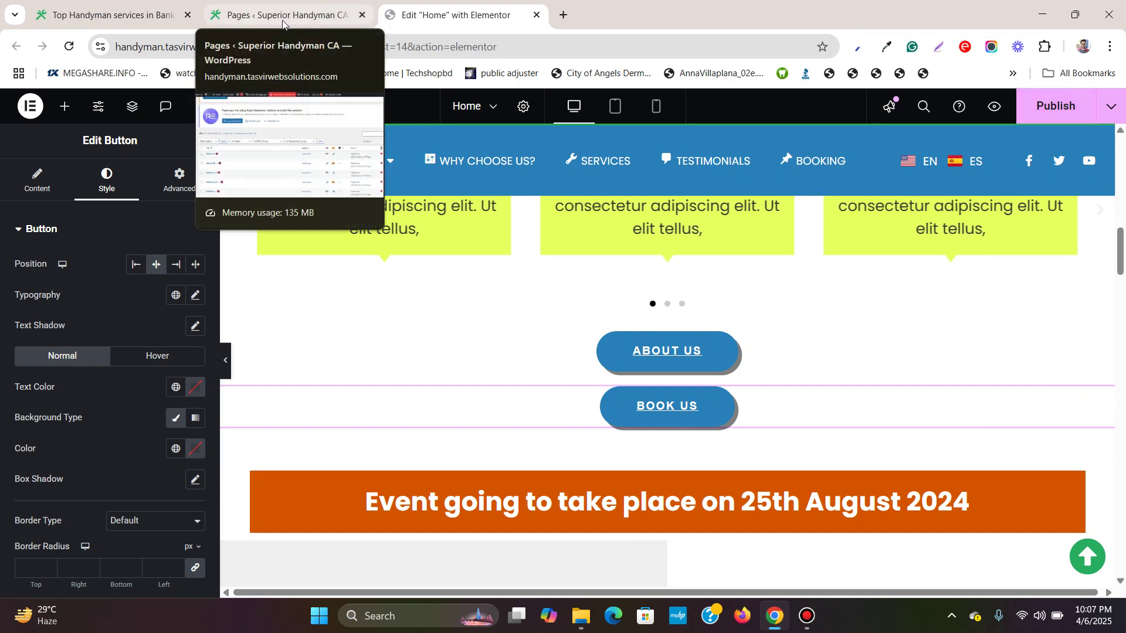
# Step: Clear the About Us button's typed link and replace it with the Internal URL dynamic tag
pyautogui.click(1106, 342)
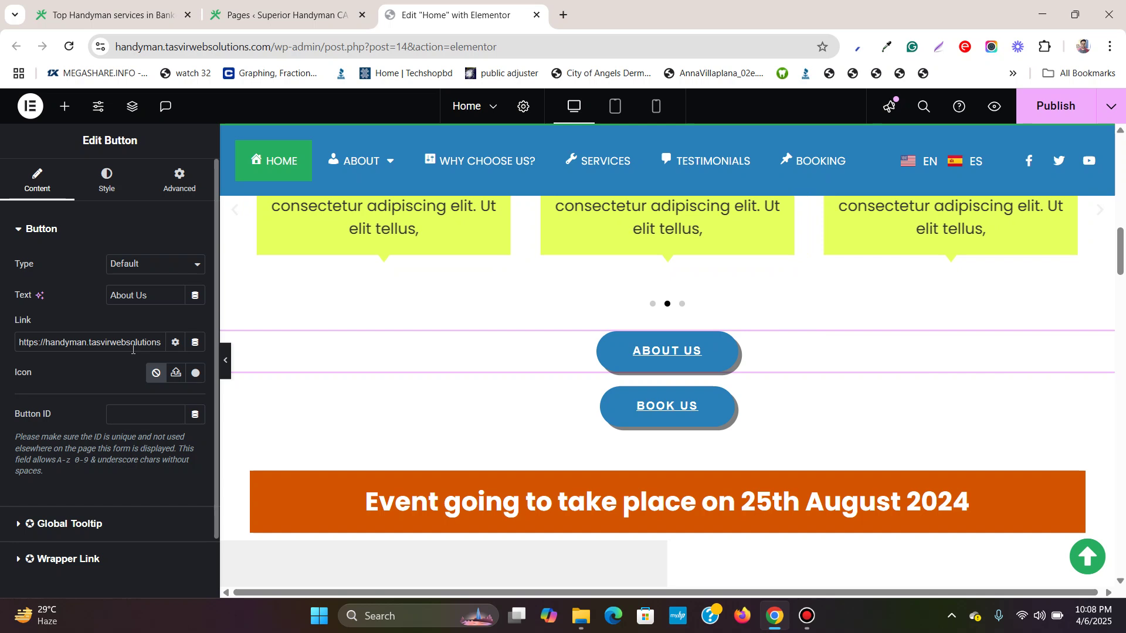
pyautogui.tripleClick(165, 344)
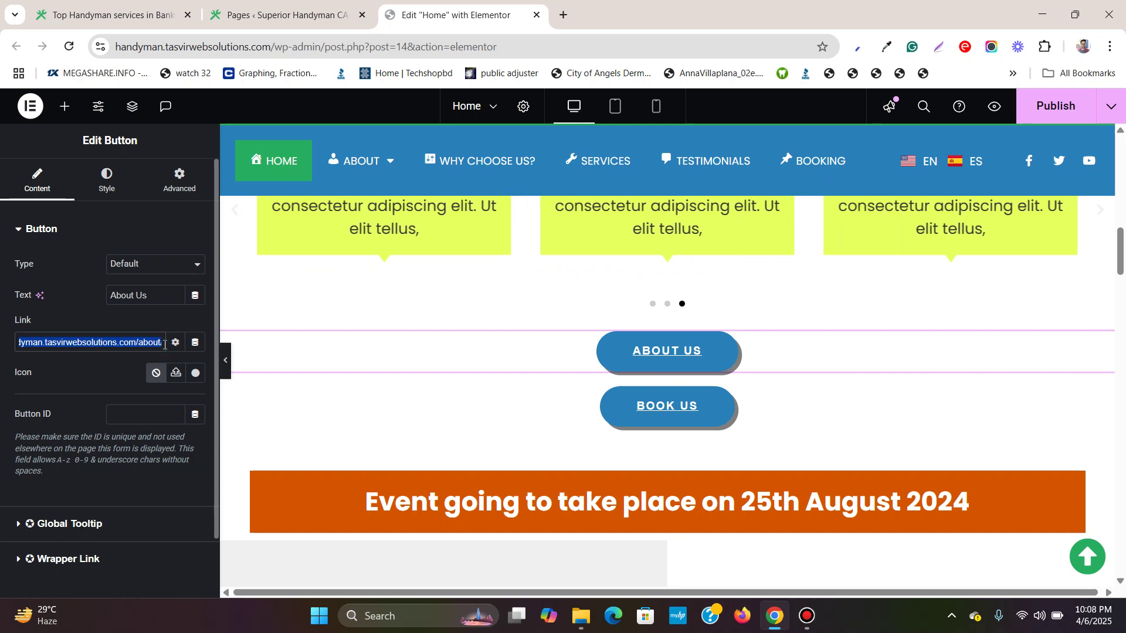
pyautogui.press('BackSpace')
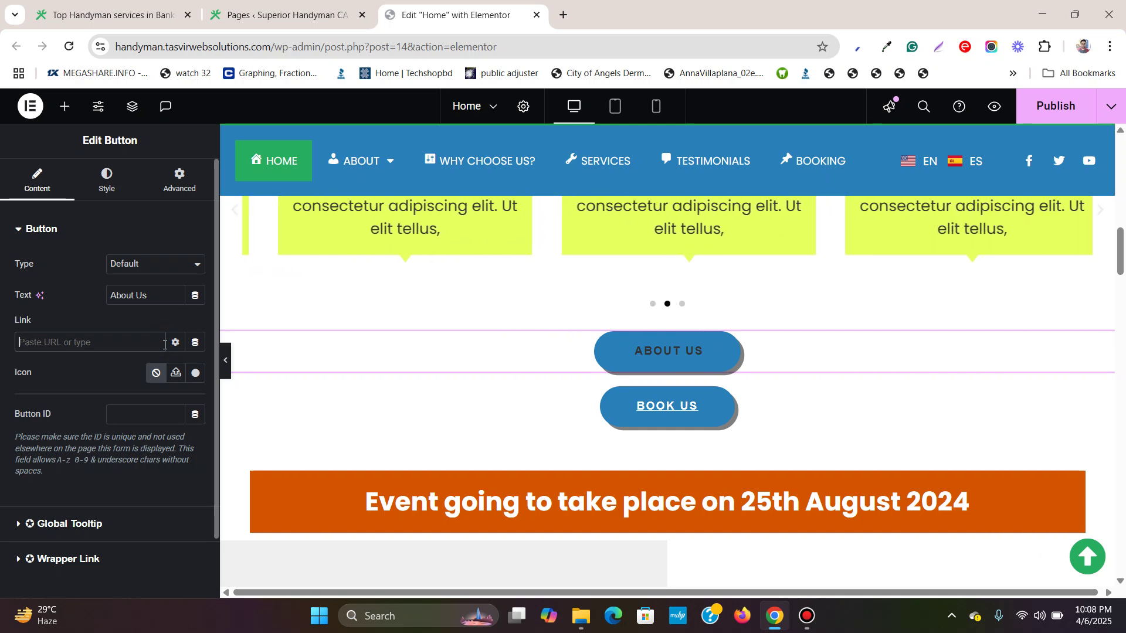
pyautogui.click(195, 343)
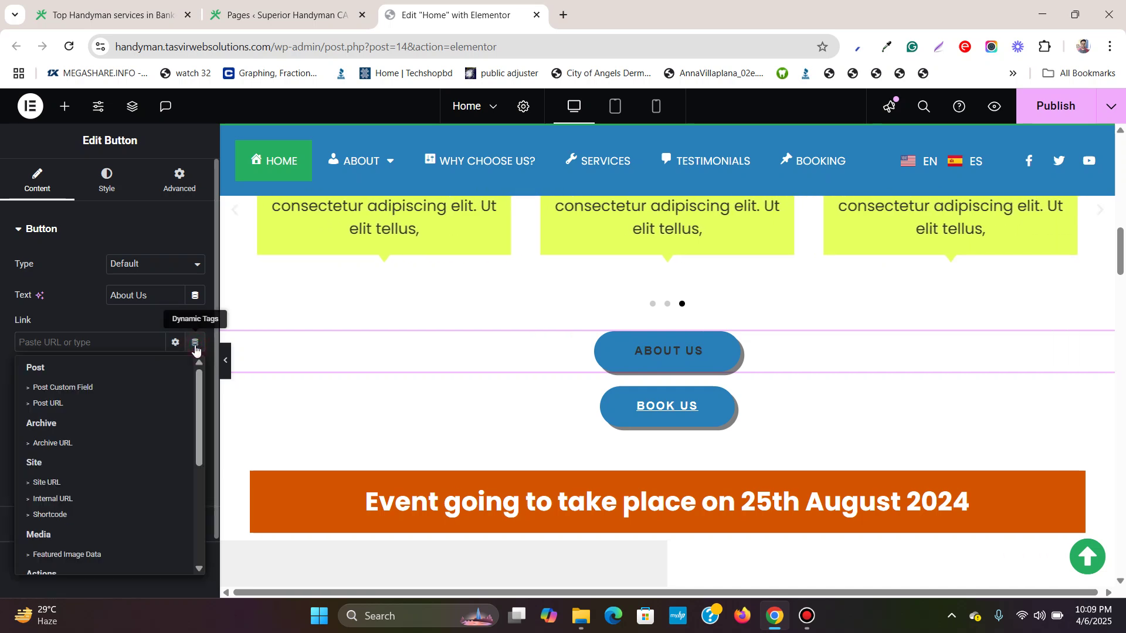
pyautogui.click(44, 501)
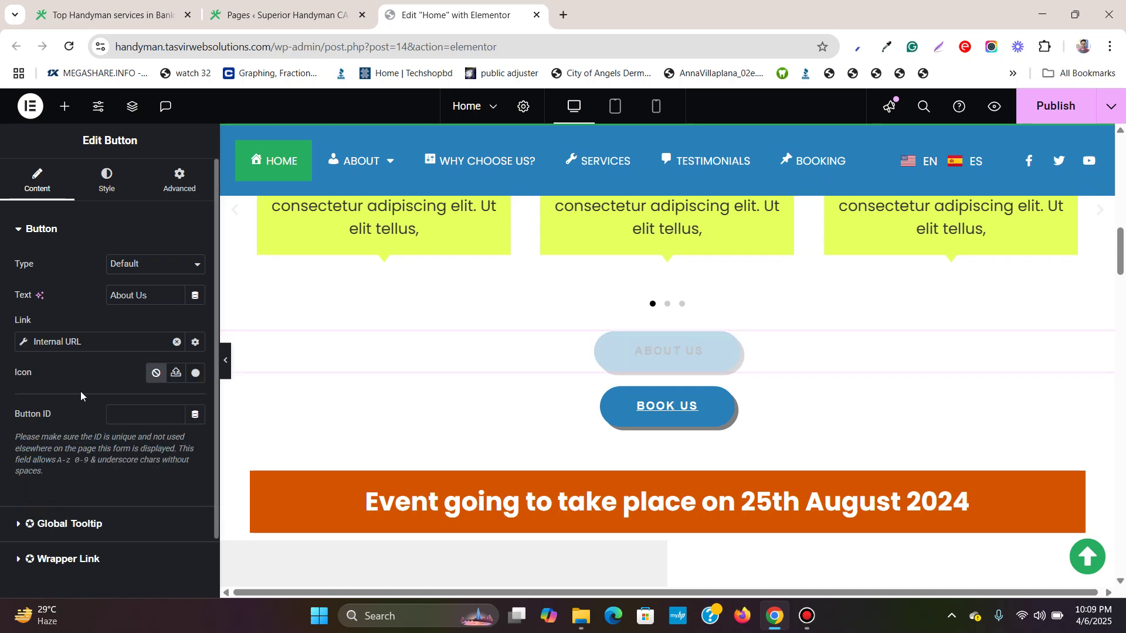
# Step: Set the About Us button's internal link type to Content and select the About page by searching for "about"
pyautogui.click(156, 409)
pyautogui.click(146, 432)
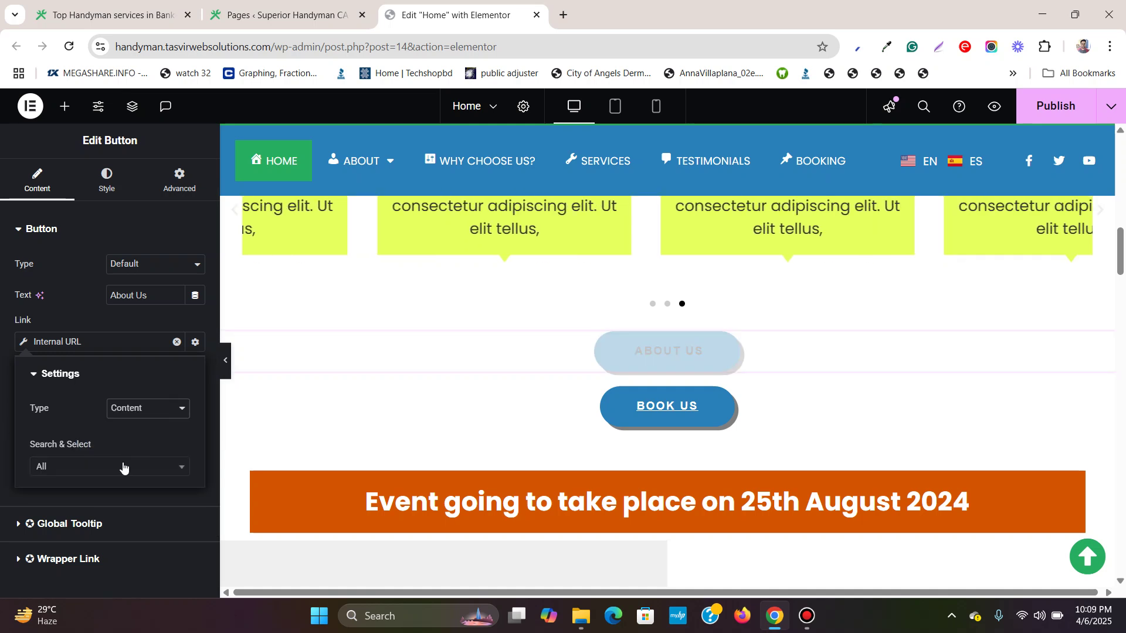
pyautogui.click(120, 473)
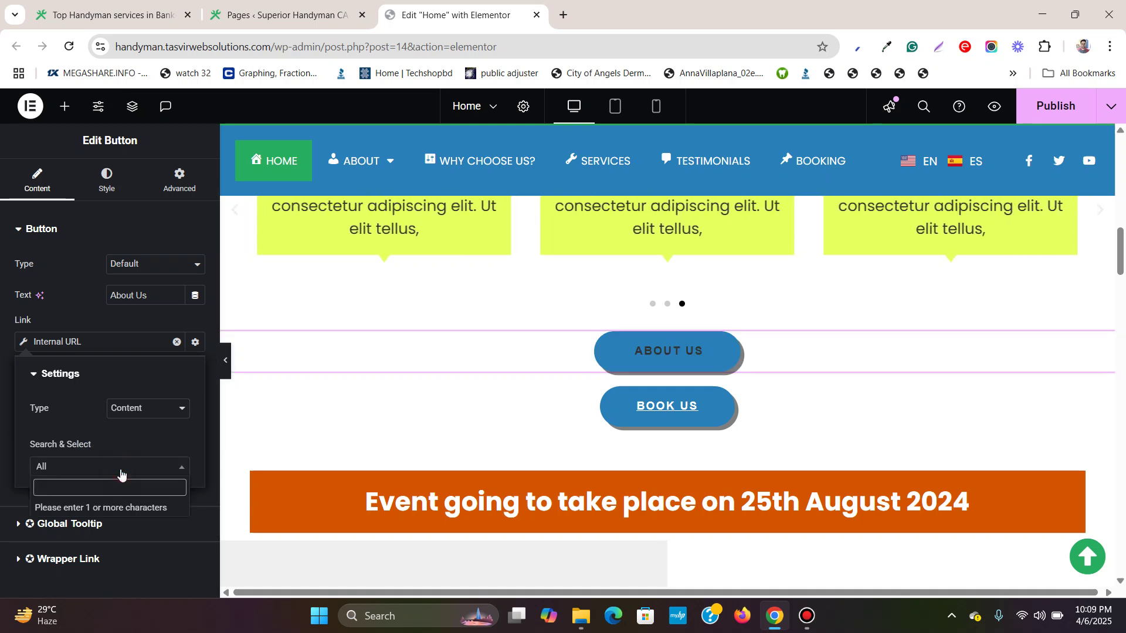
pyautogui.write('about')
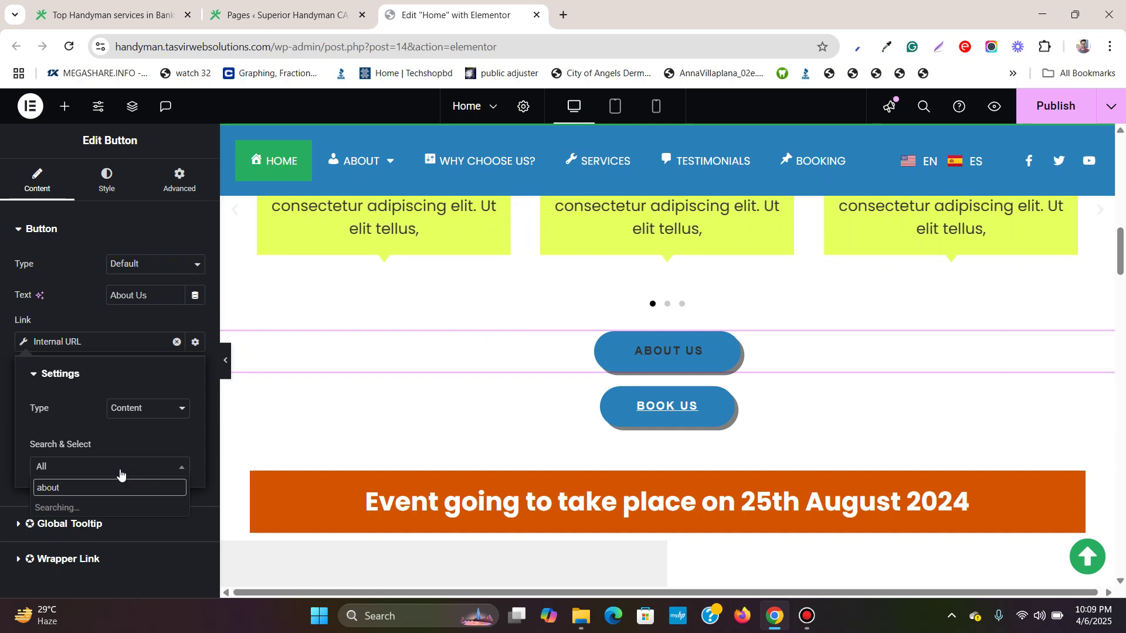
pyautogui.click(77, 509)
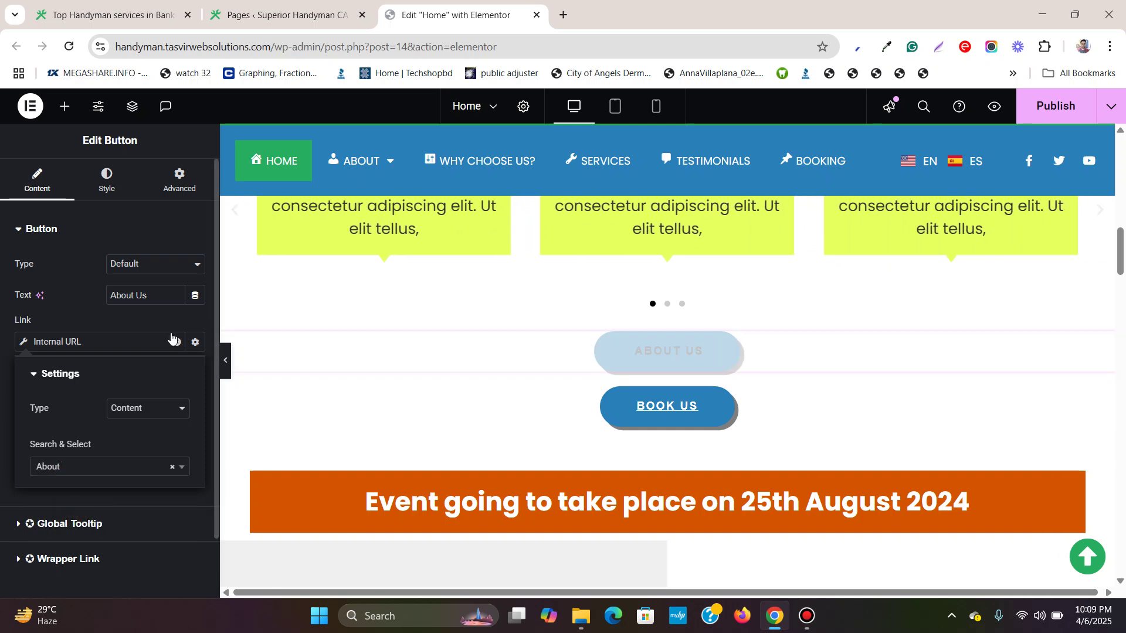
pyautogui.click(125, 320)
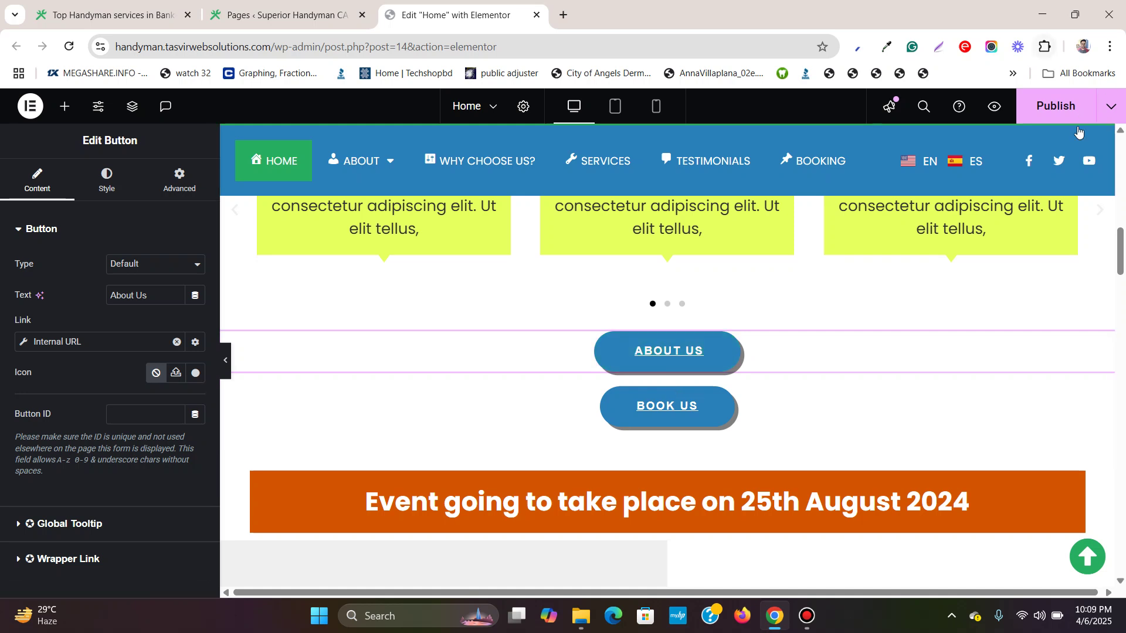
# Step: Publish the Home page changes and review the area around the two buttons
pyautogui.click(1071, 107)
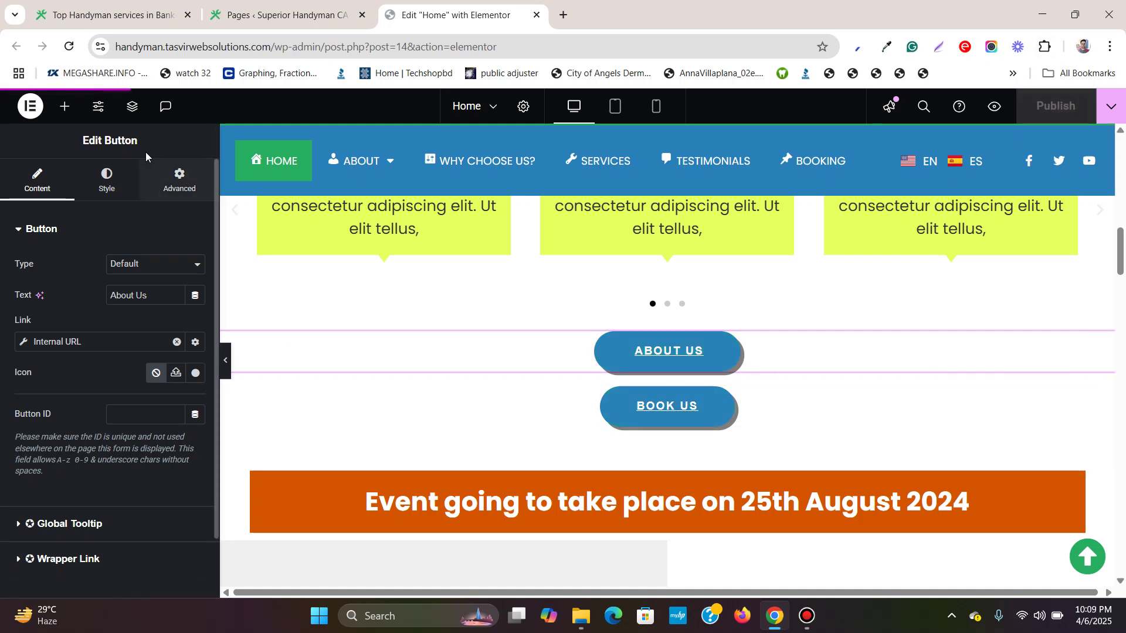
pyautogui.scroll(4, 622, 355)
pyautogui.scroll(-5, 626, 357)
pyautogui.scroll(2, 625, 355)
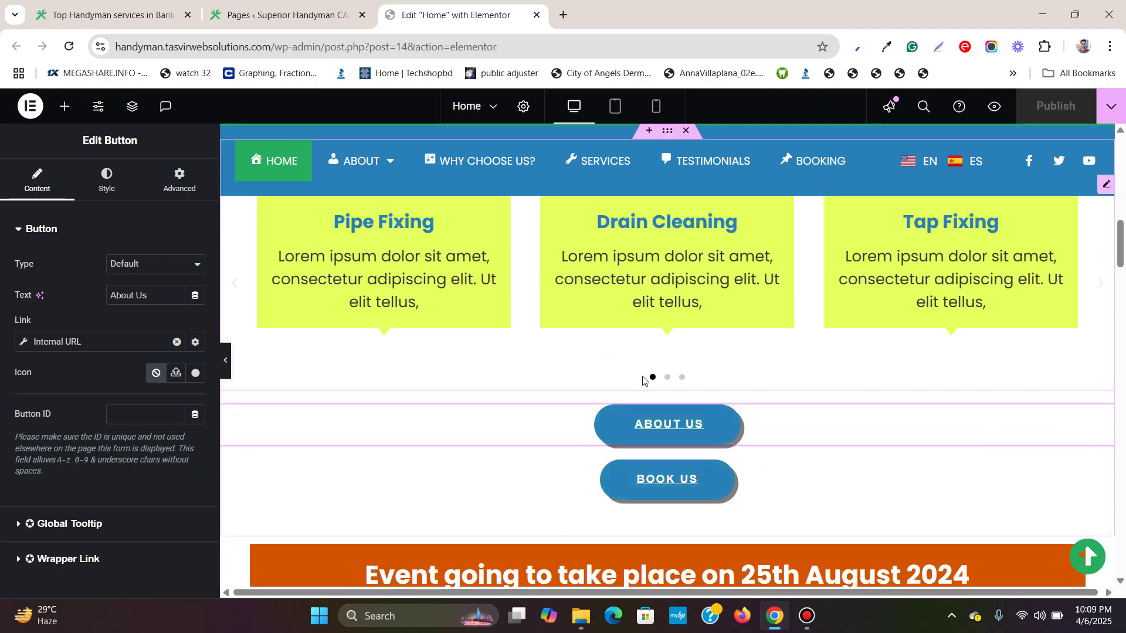